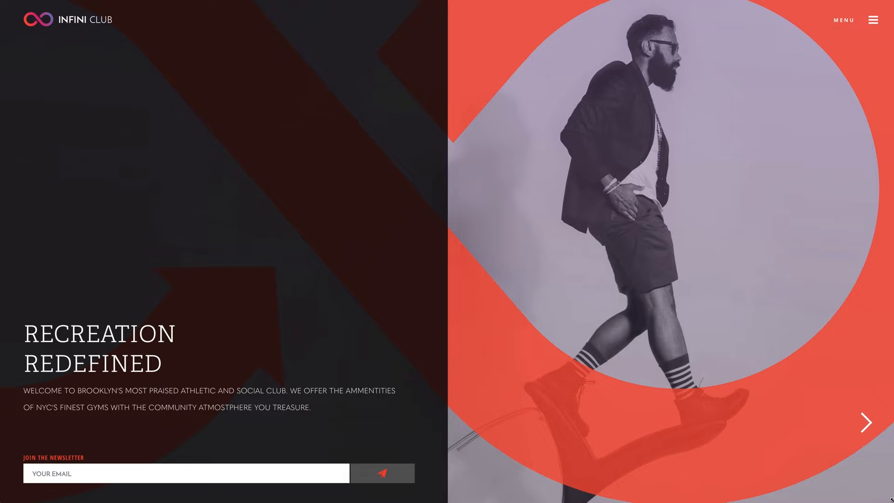
- Open The Club page of the Infini Club demo site, reveal its social share links and review the welcome and FAQ sections
mouse_move(892, 500)
mouse_down()
mouse_move(722, 489)
mouse_move(655, 347)
mouse_move(701, 398)
mouse_move(825, 437)
mouse_move(892, 501)
mouse_up()
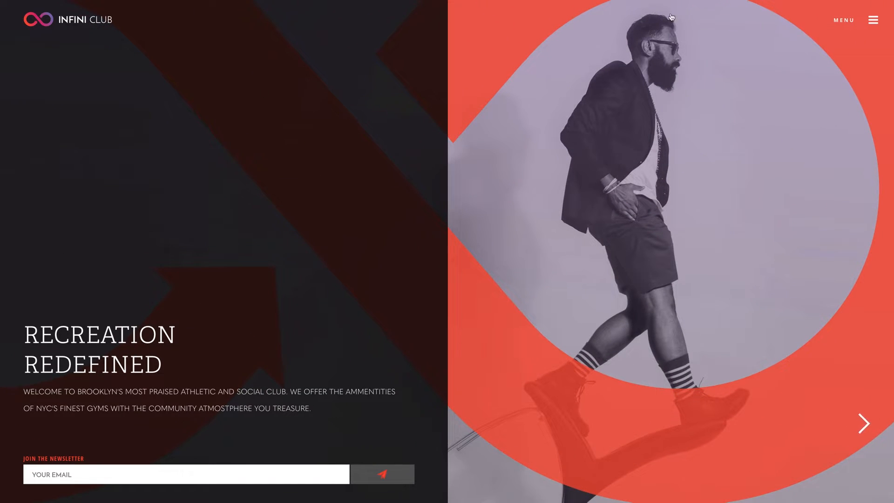
click(839, 19)
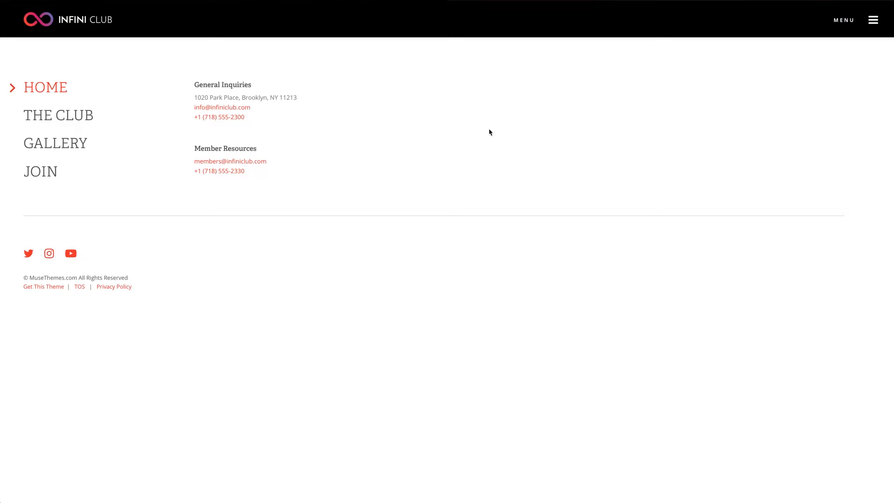
click(62, 116)
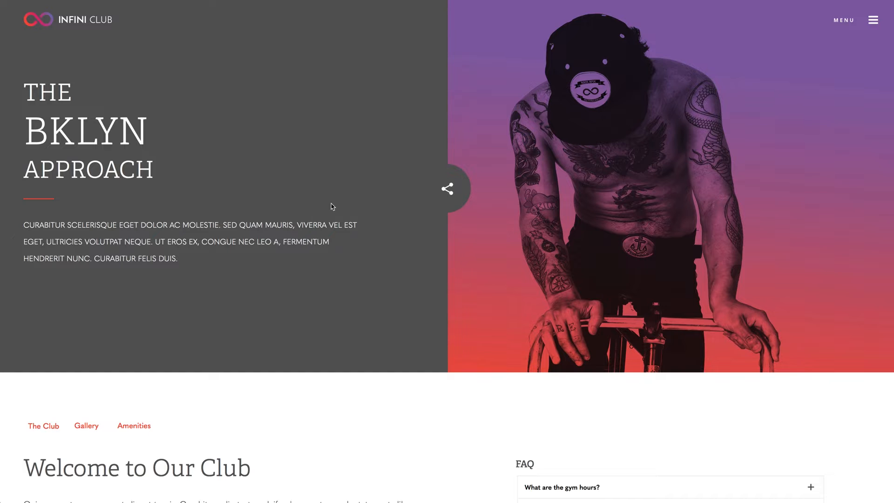
click(449, 192)
mouse_move(468, 190)
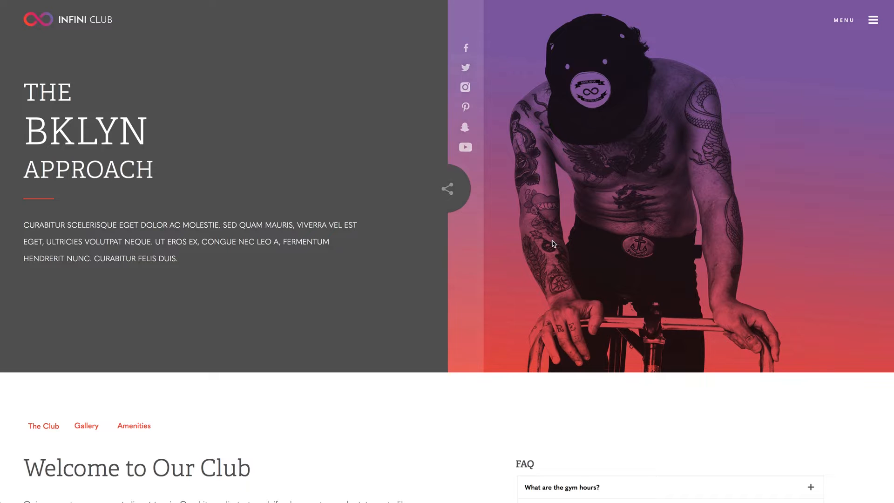
scroll(540, 247, down, 2)
scroll(541, 249, down, 3)
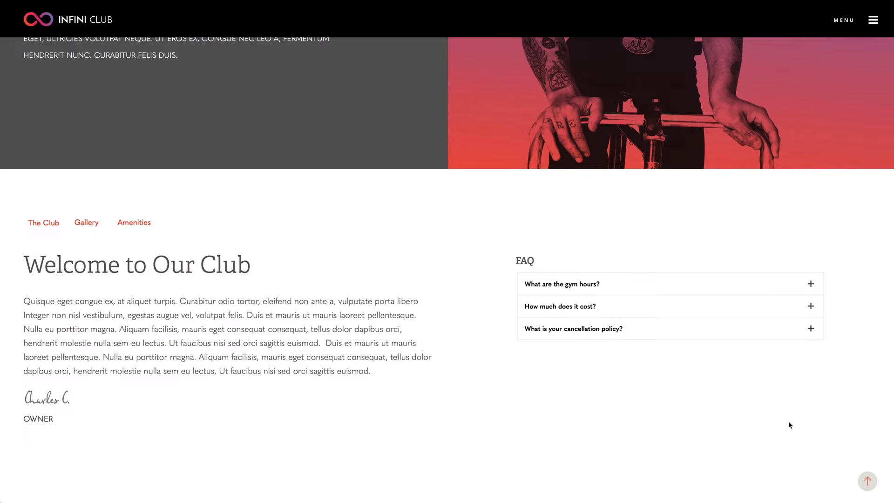
click(868, 483)
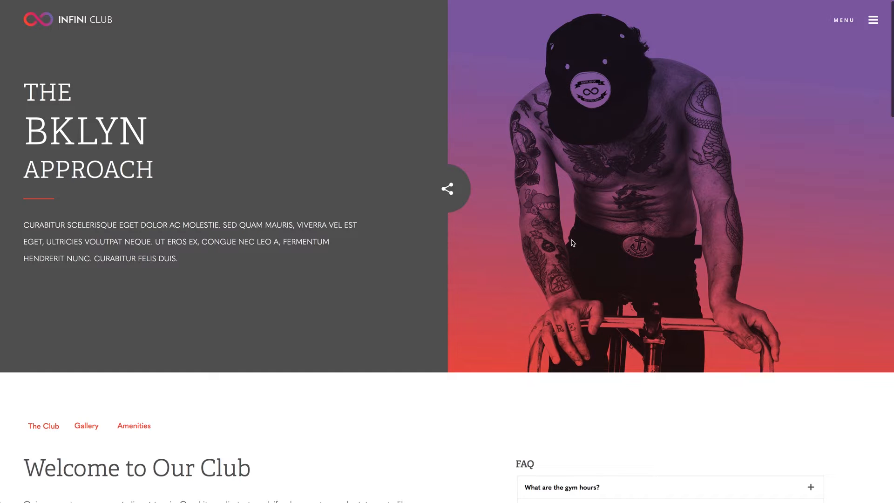
- Open the demo site's Gallery page and look through its image grid
click(874, 20)
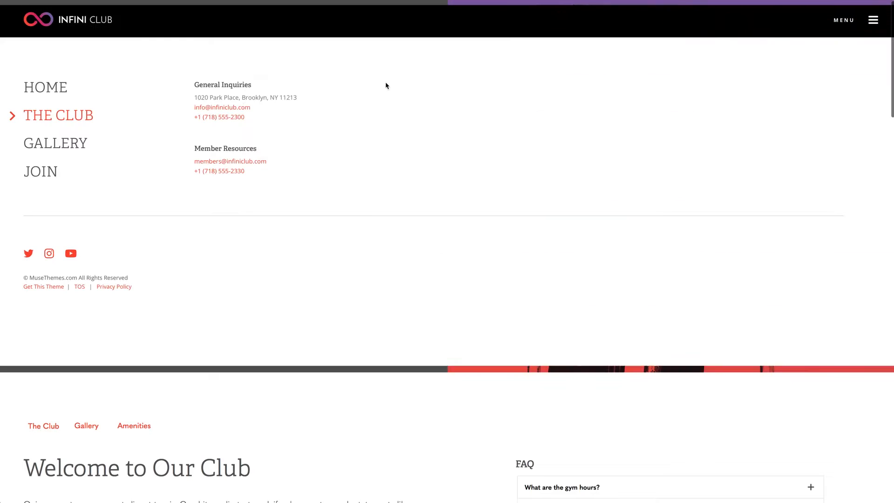
click(50, 145)
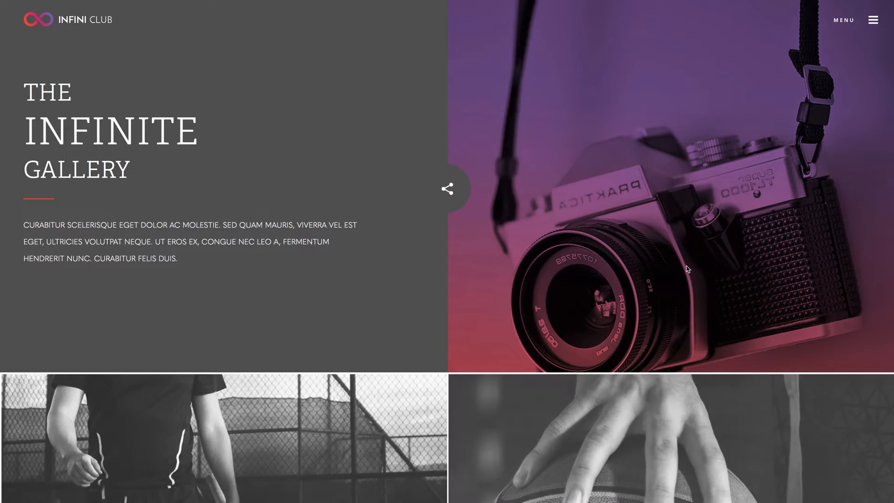
scroll(677, 265, down, 7)
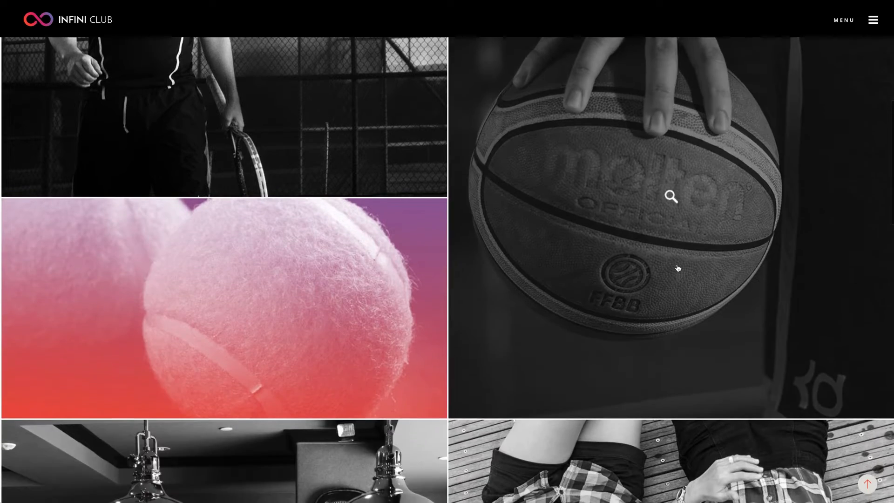
scroll(678, 268, down, 4)
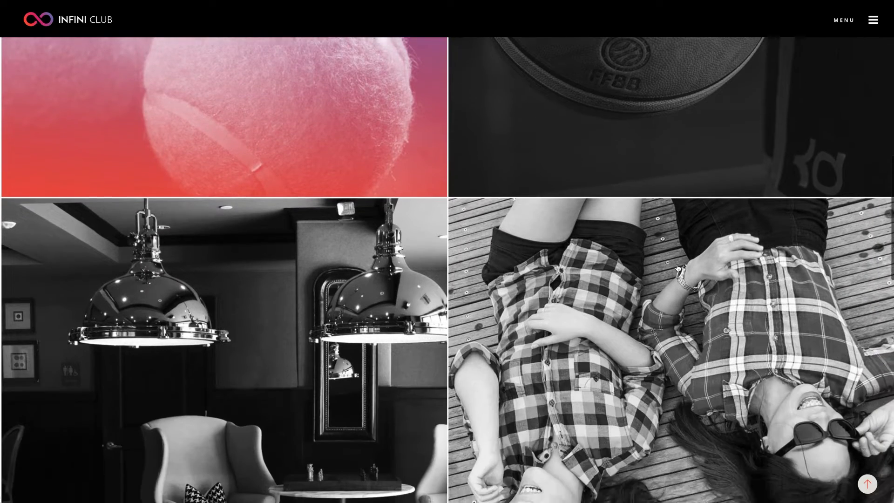
scroll(678, 268, down, 6)
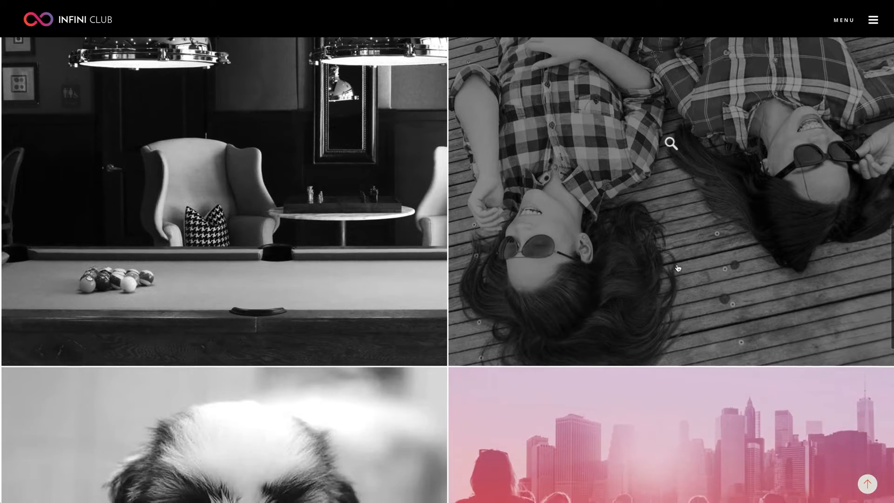
scroll(678, 267, up, 18)
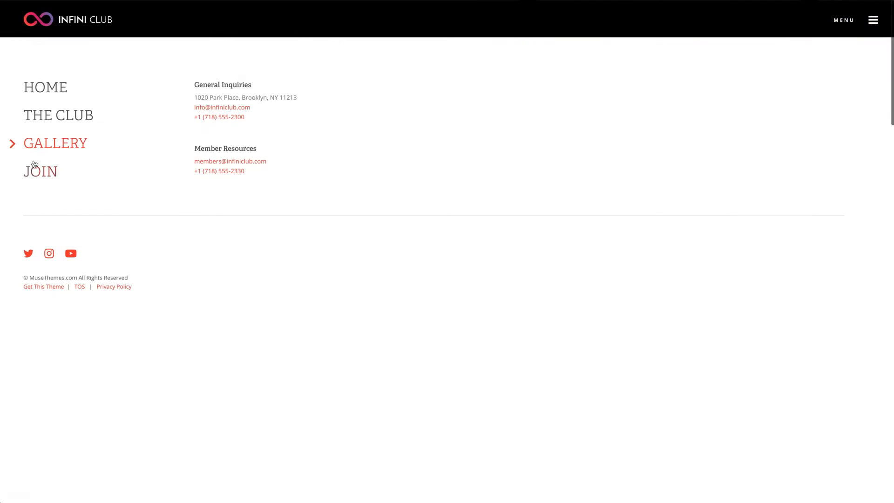
- Open the demo site's Join page and examine the membership application upload area
click(29, 168)
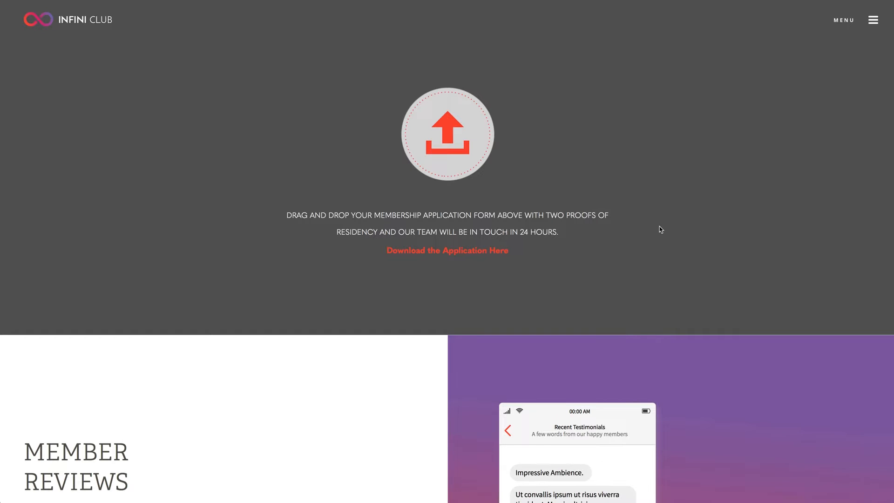
scroll(660, 227, down, 1)
scroll(659, 226, up, 1)
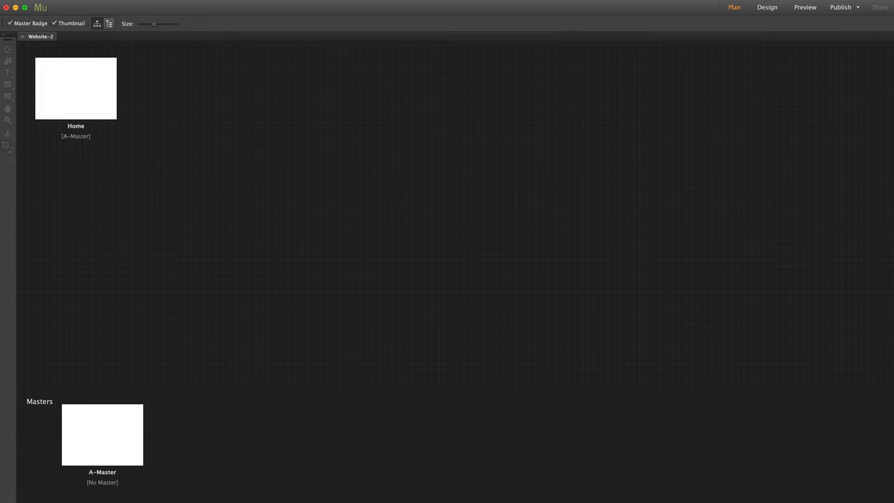
- Switch to Finder, open InfiniClub_Theme.muse from the InfiniClub Theme folder in Adobe Muse and dismiss the missing-assets alert
key(super+Tab)
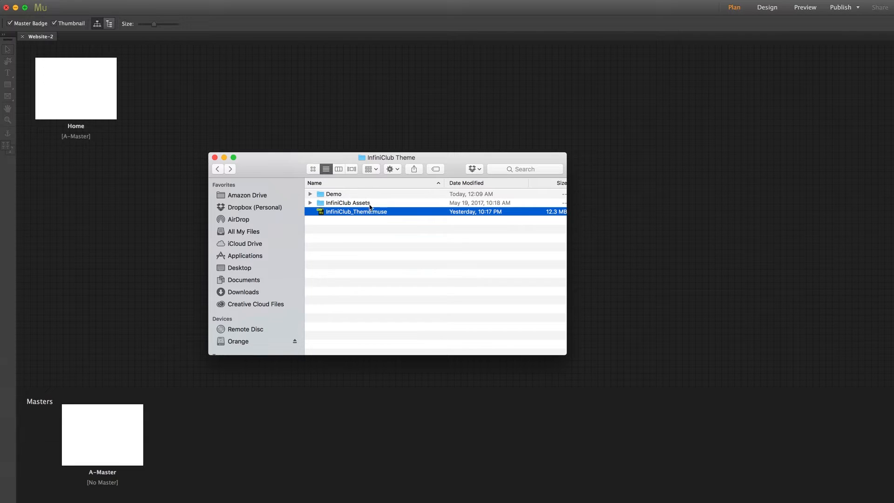
double_click(343, 211)
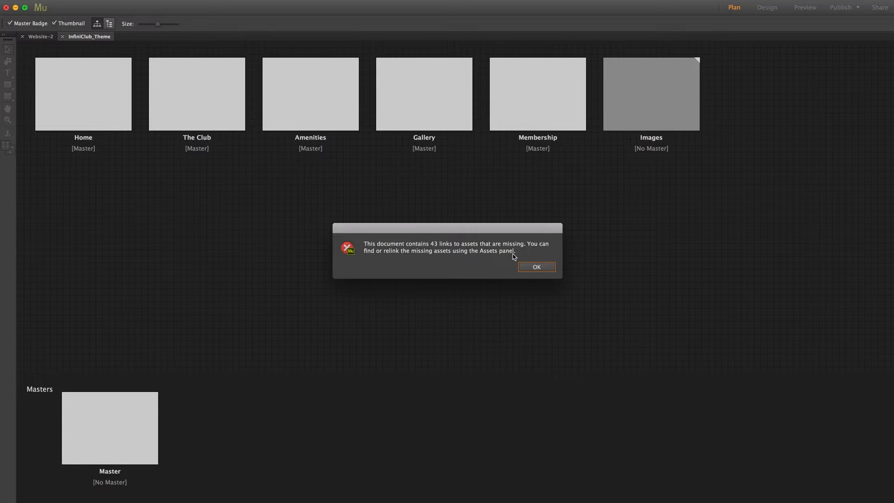
click(536, 267)
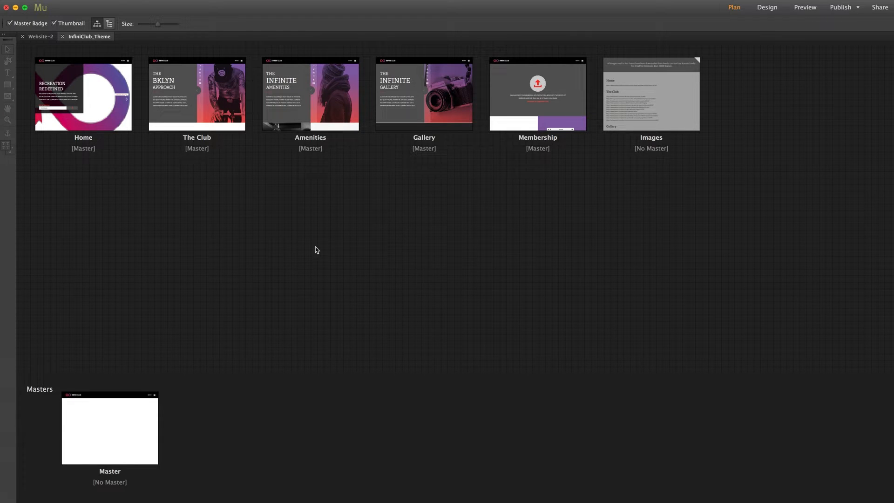
- Open the theme's Master page for editing from the site plan
mouse_move(106, 109)
mouse_move(648, 120)
double_click(126, 422)
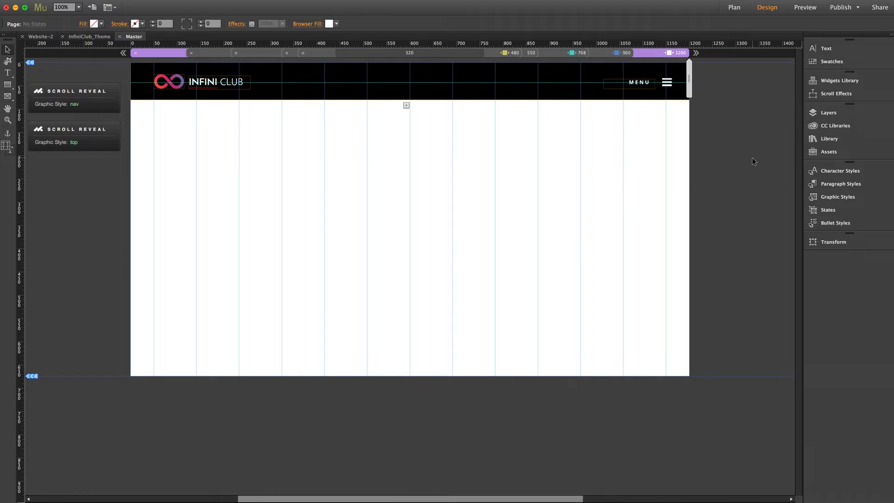
- Relink the missing [2]logo.svg asset used on the Home page to [2]logo.svg in the InfiniClub Assets folder
click(834, 154)
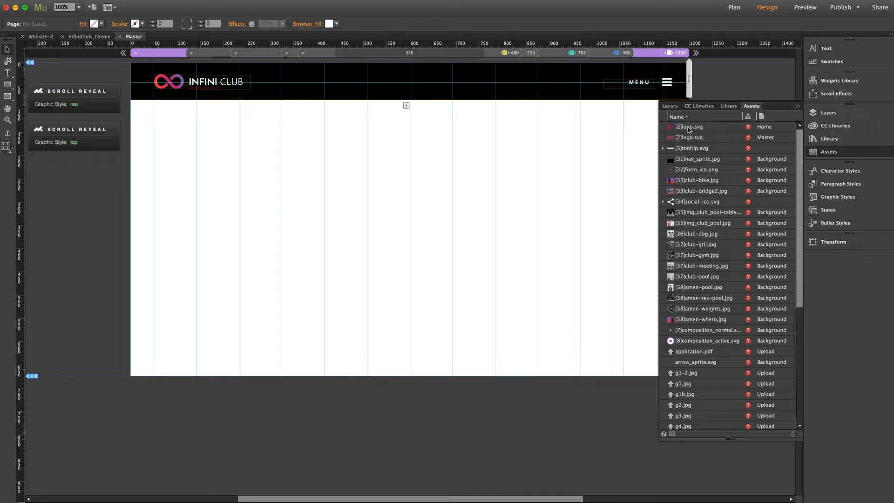
mouse_move(694, 129)
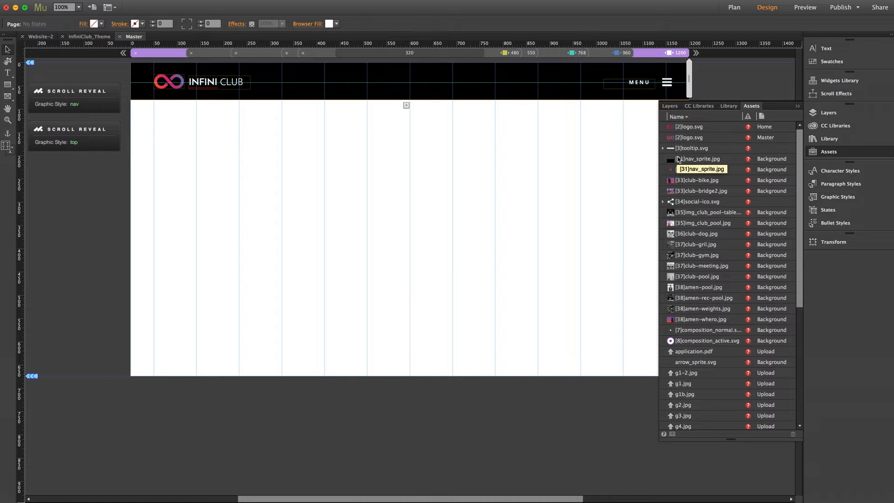
click(691, 127)
right_click(692, 126)
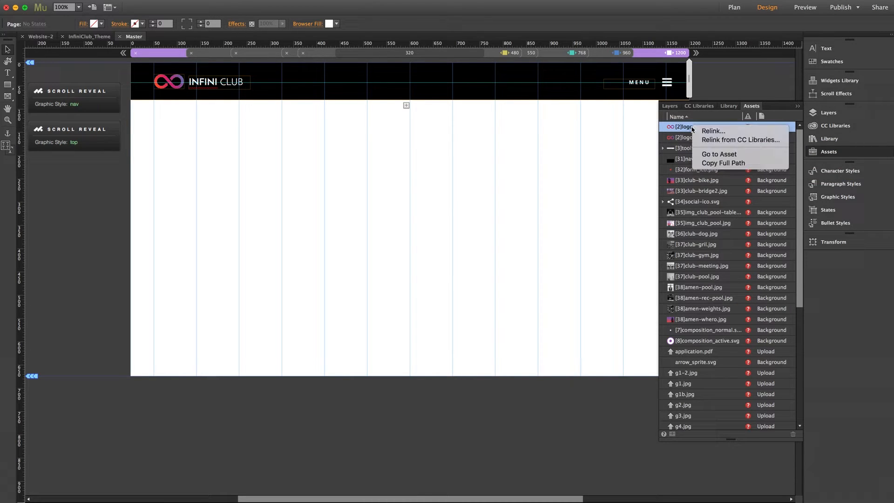
click(721, 133)
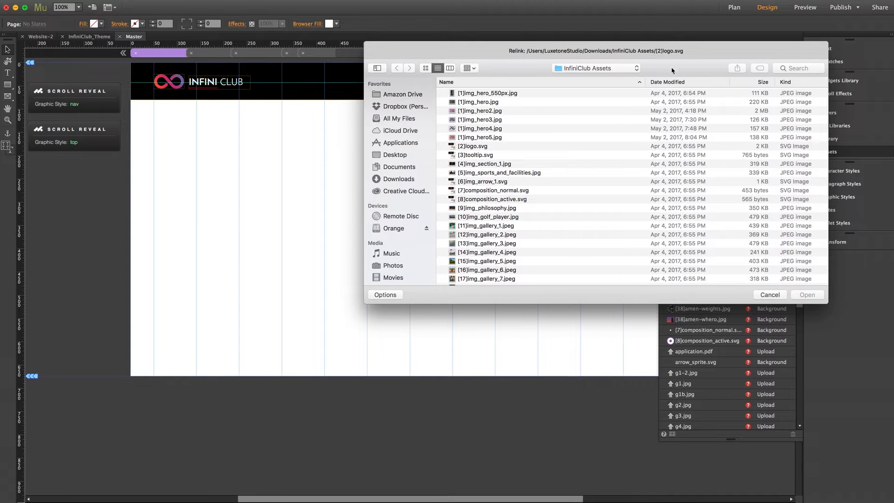
drag(673, 69, 566, 106)
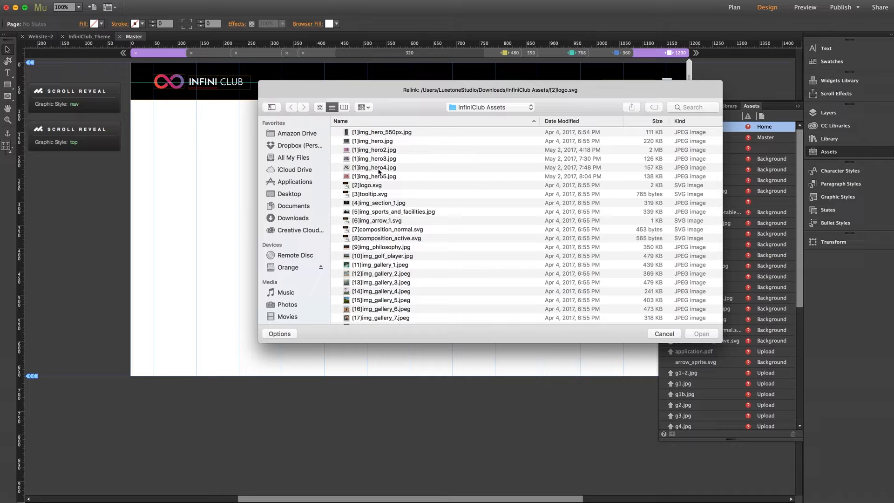
click(367, 187)
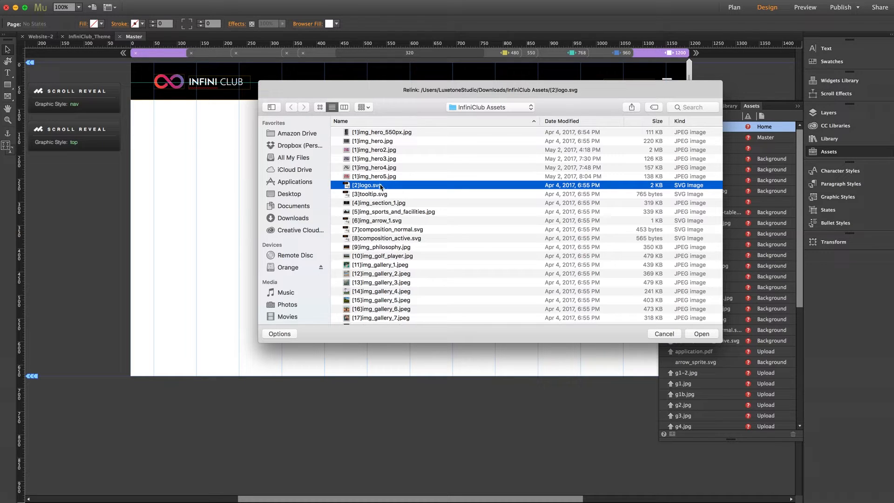
click(696, 334)
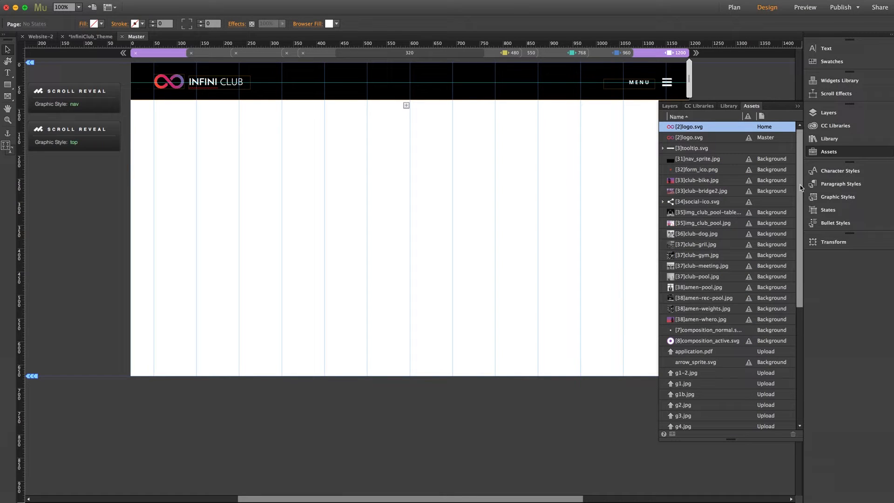
- Check the rest of the asset list for links that are still missing, and close the list
drag(801, 188, 799, 247)
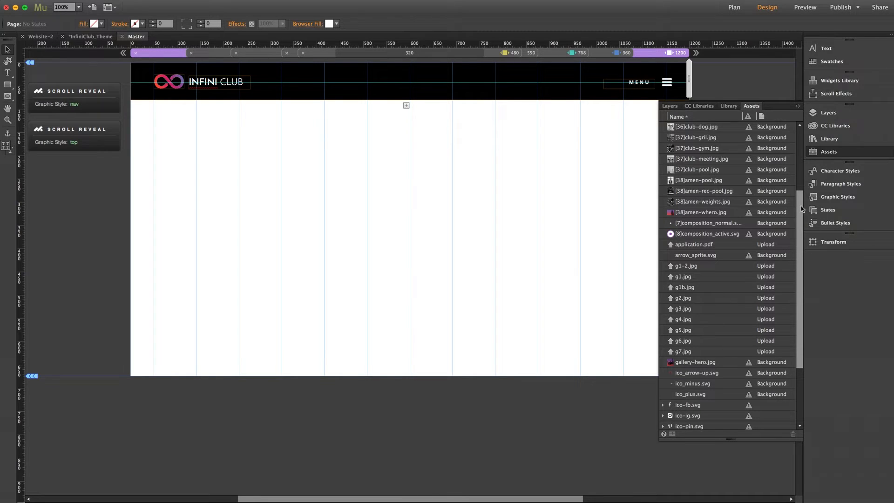
drag(802, 208, 798, 285)
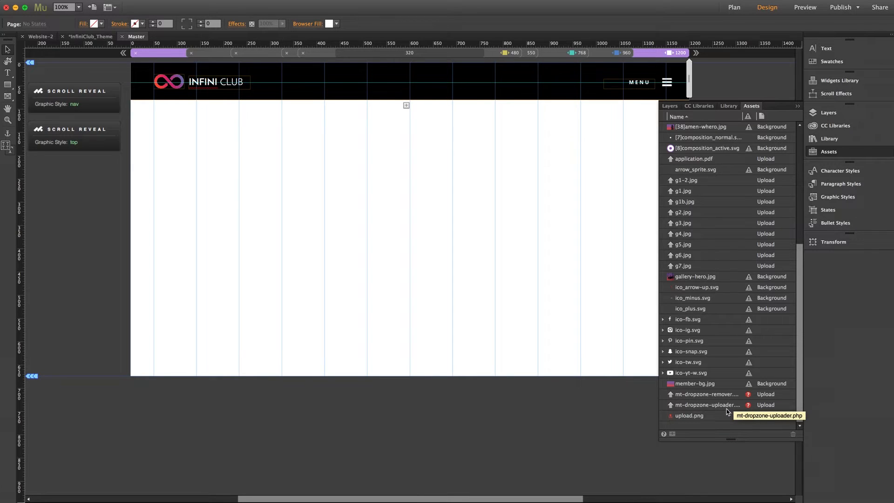
click(820, 151)
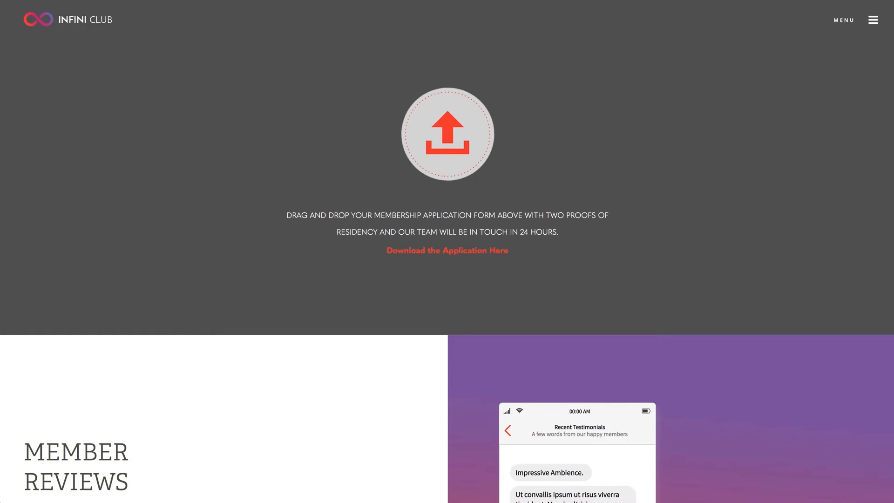
- Switch to the demo site's The Club page and examine how the expanding menu and the header behave while scrolling
click(874, 20)
click(63, 123)
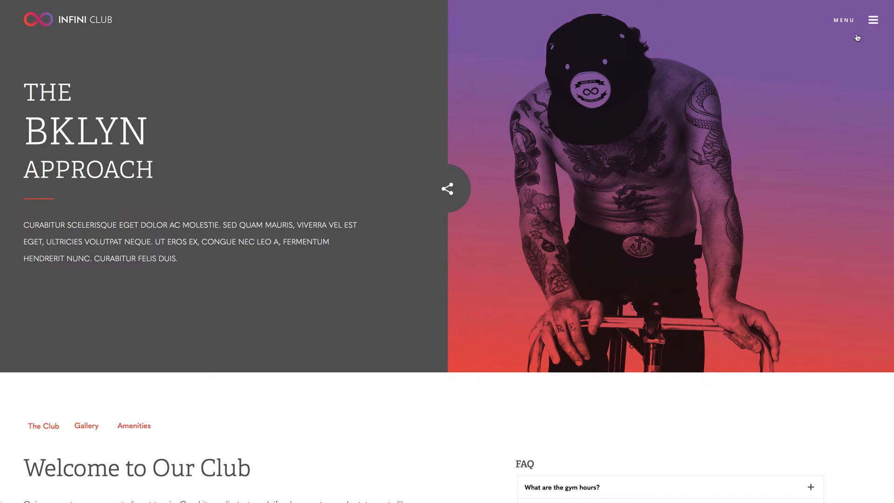
click(825, 19)
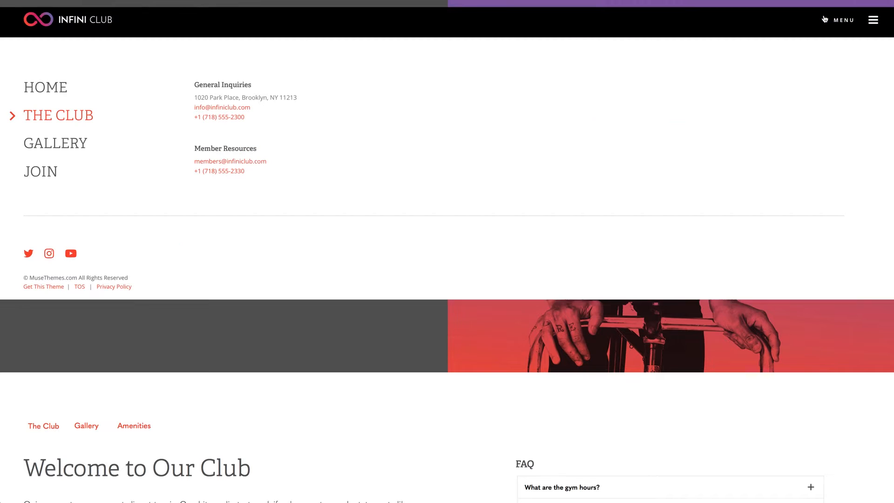
click(824, 20)
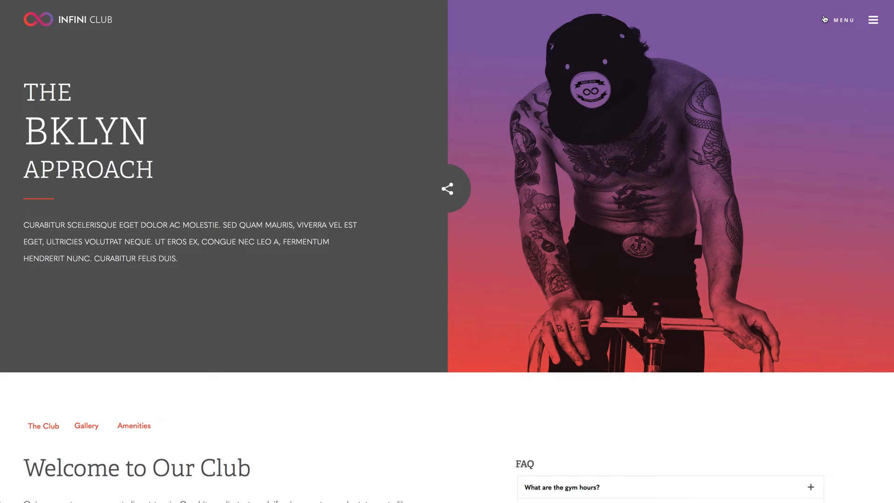
scroll(733, 147, down, 3)
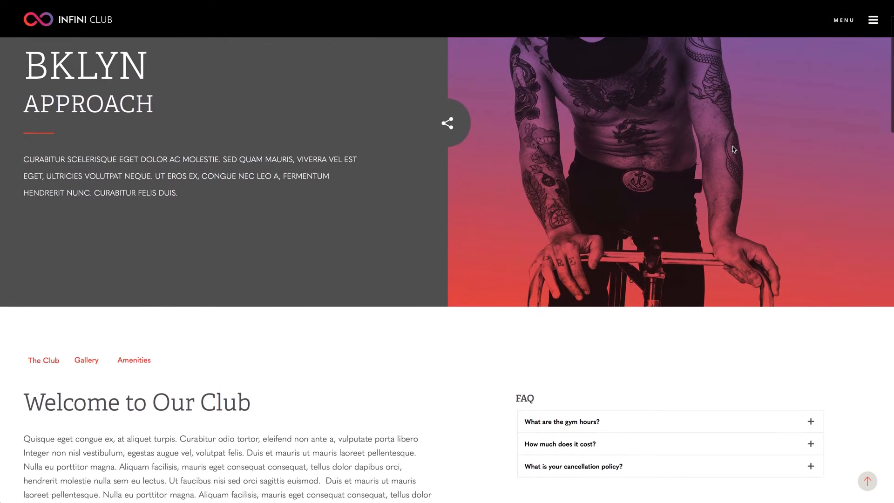
scroll(733, 147, up, 2)
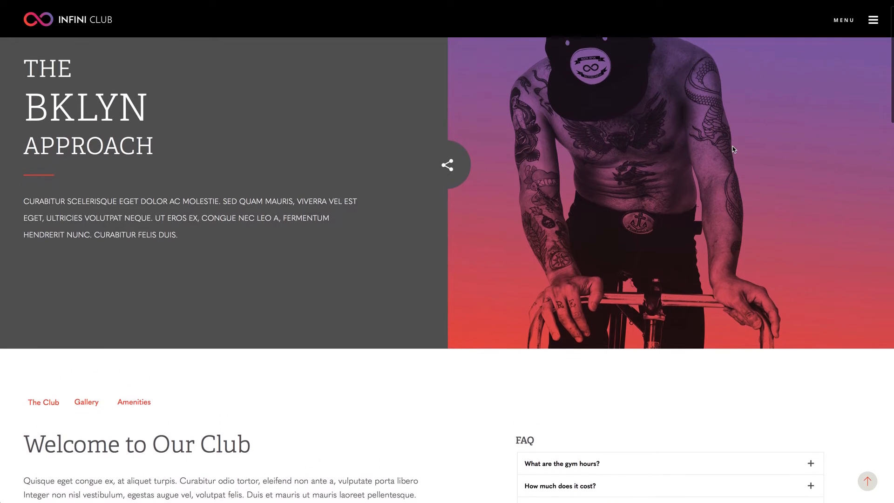
scroll(733, 146, down, 2)
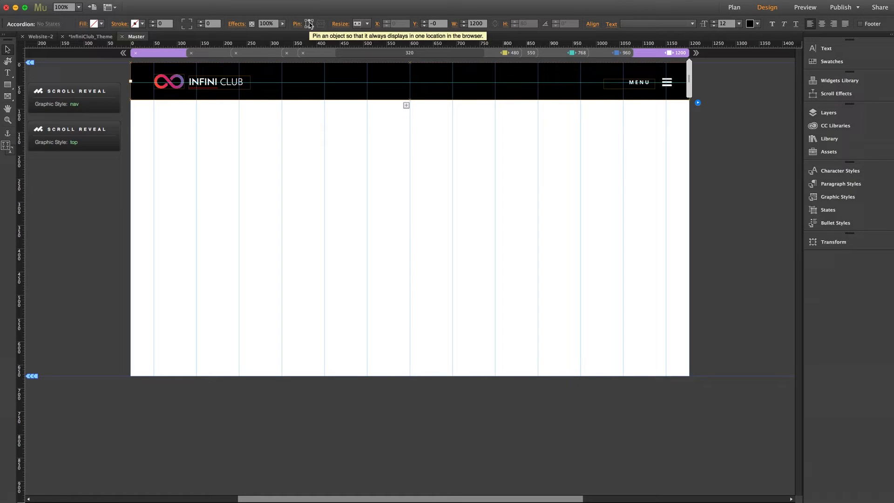
- Select the infinity logo image in the Master page header and check its pin setting, then deselect it
click(162, 83)
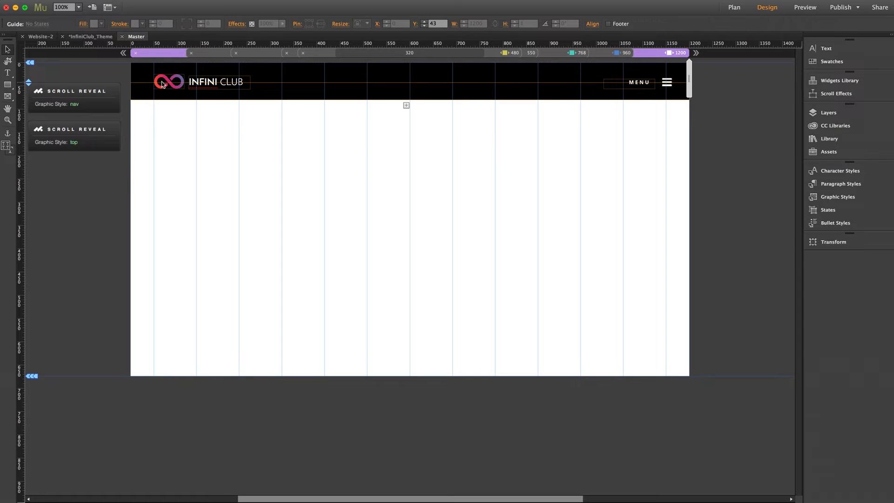
click(164, 82)
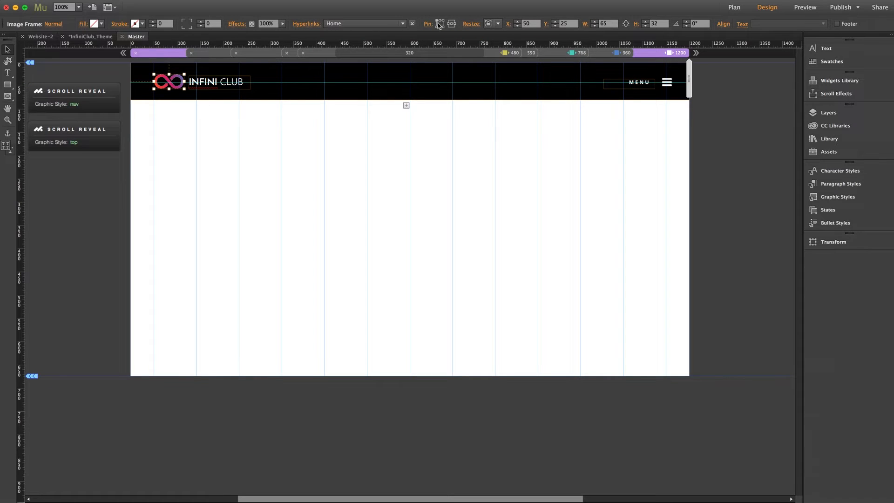
click(467, 99)
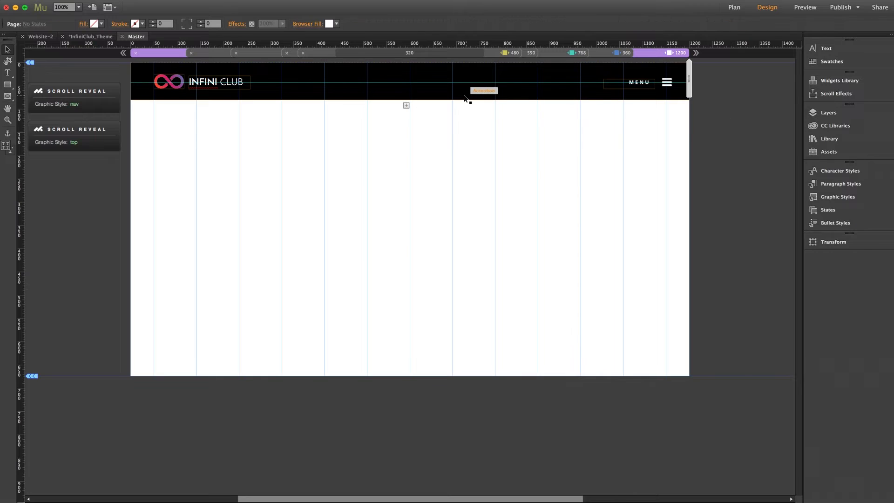
- Move the menu accordion below the header to expose the black rectangle, and check which graphic style the rectangle uses
click(468, 78)
drag(468, 77, 465, 99)
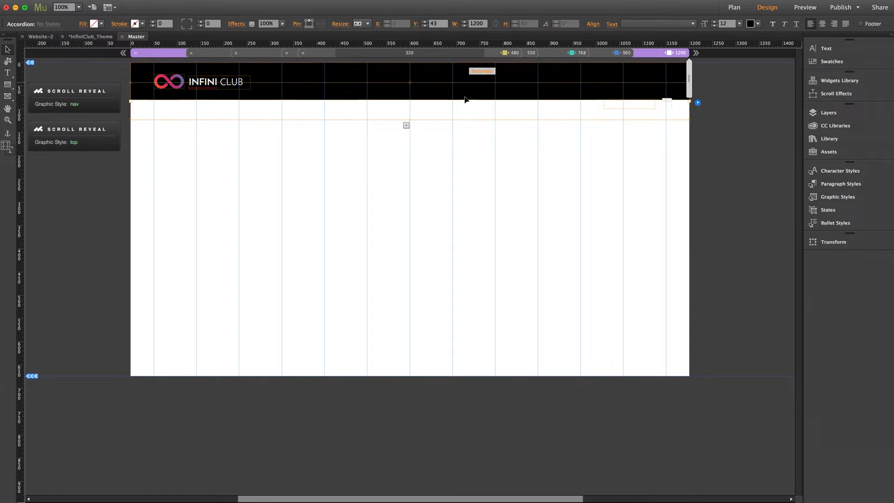
click(463, 73)
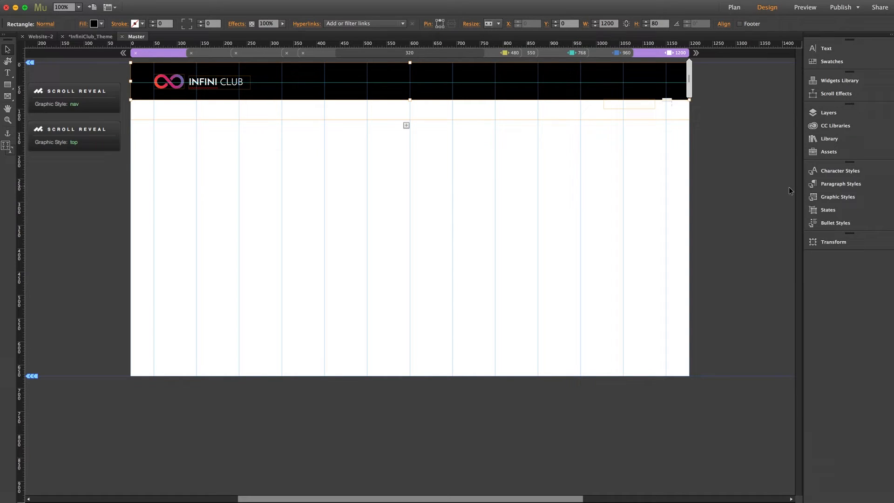
click(838, 197)
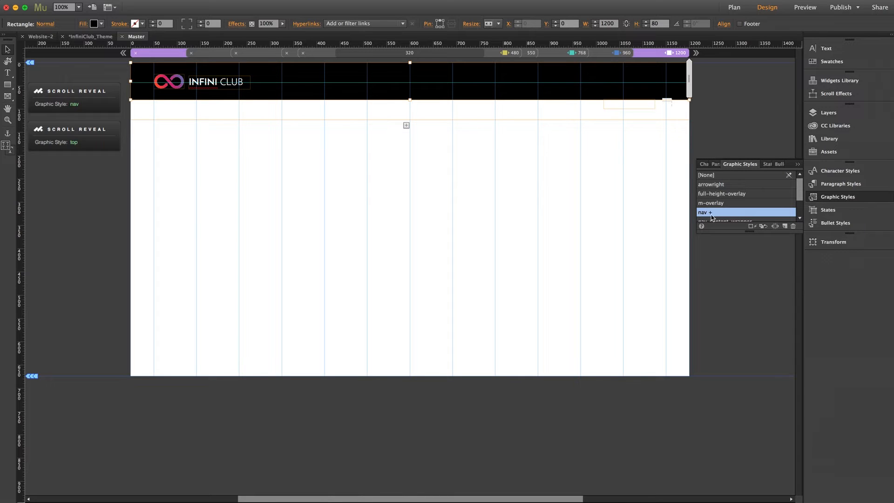
mouse_move(704, 217)
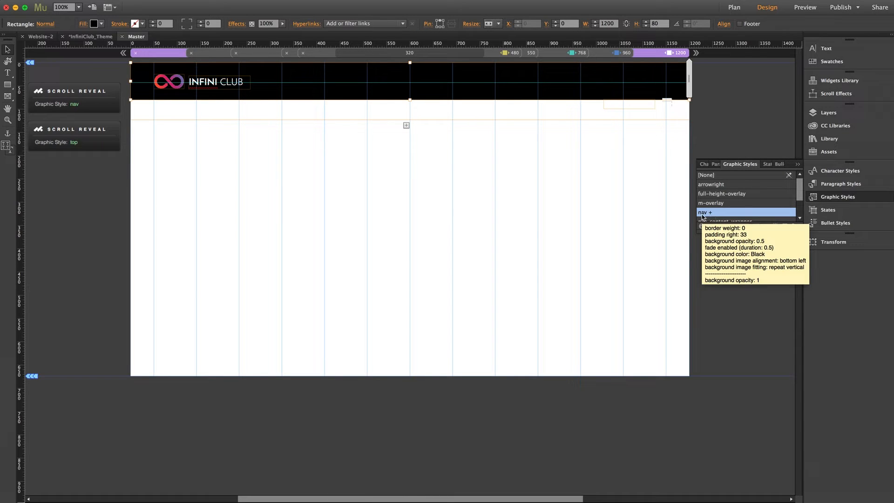
click(827, 199)
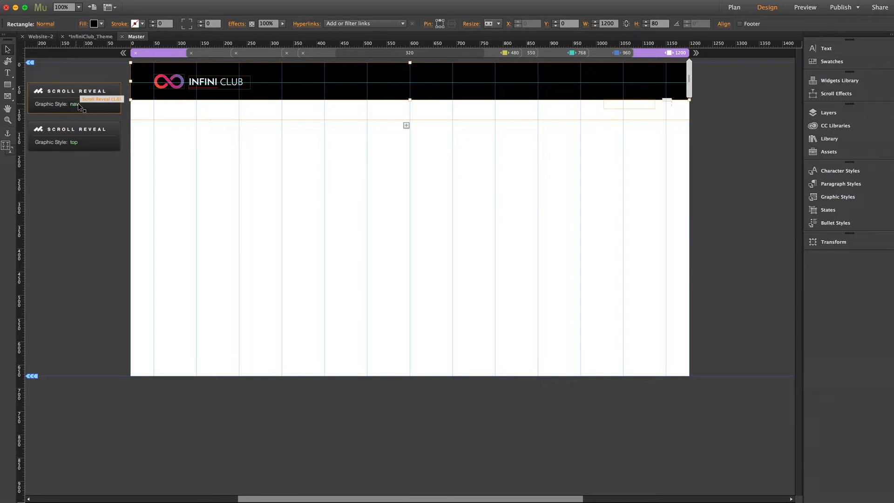
- Open the options of the Scroll Reveal widget for the nav graphic style and review its Scroll Reveal Mode choices
click(94, 100)
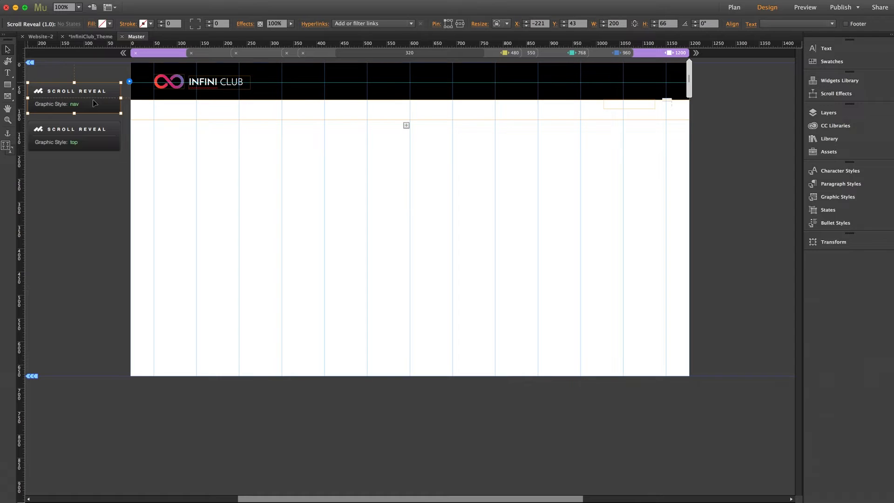
click(129, 83)
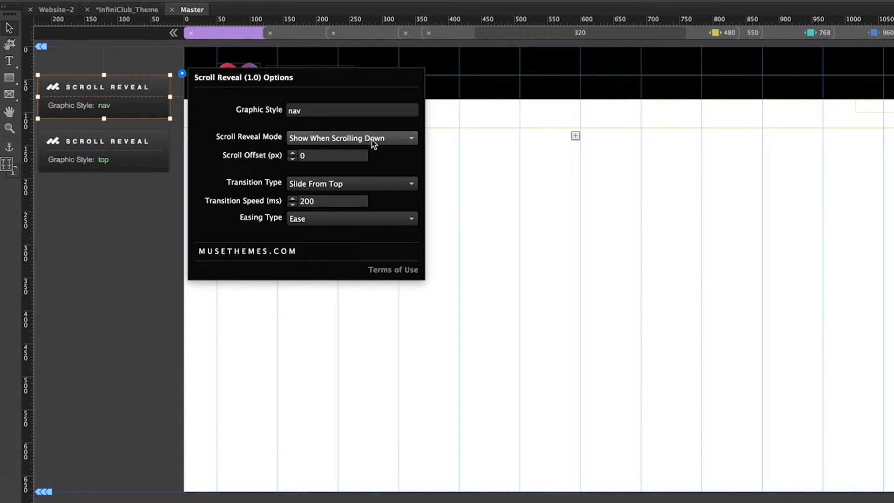
click(347, 139)
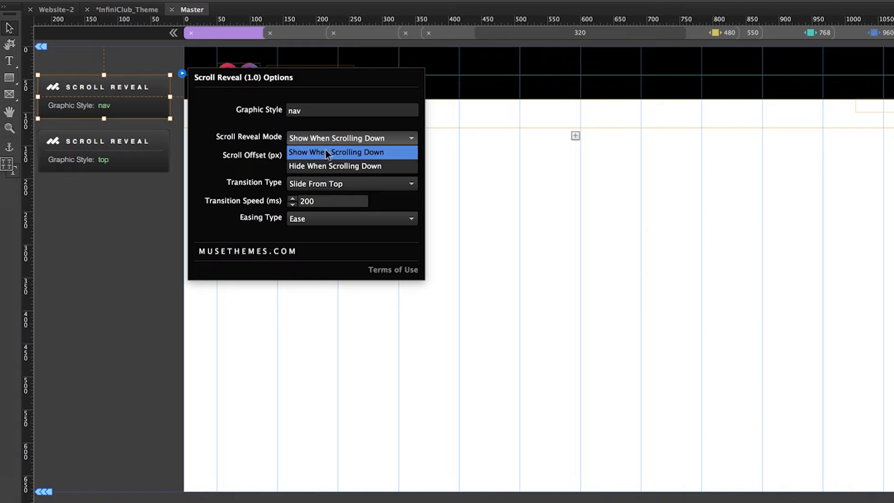
click(341, 142)
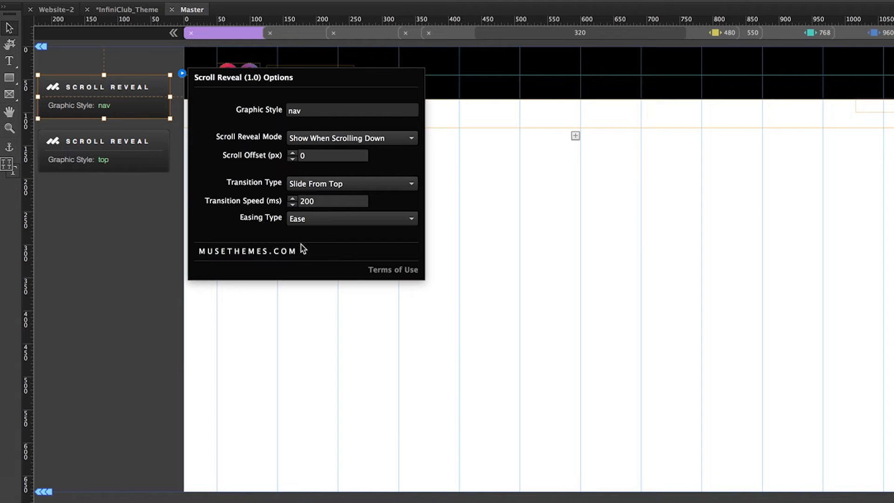
click(140, 225)
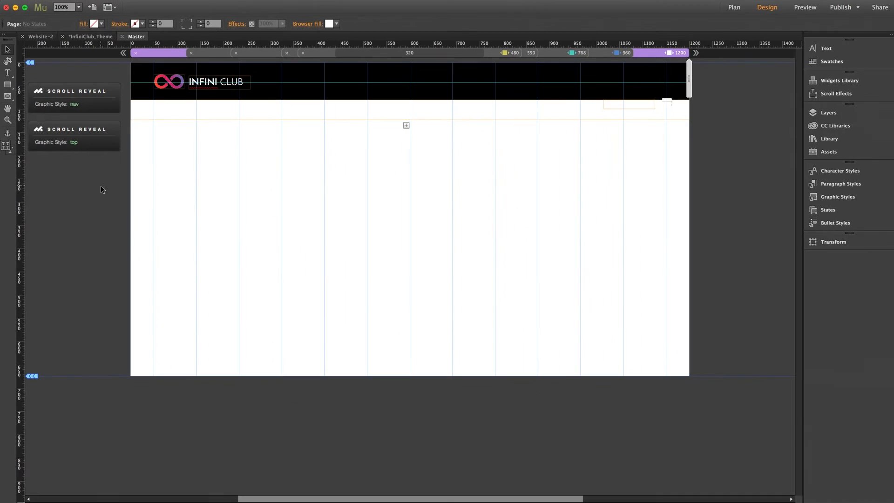
- Move the menu accordion back up over the black header rectangle and deselect it
click(366, 98)
drag(366, 97, 368, 82)
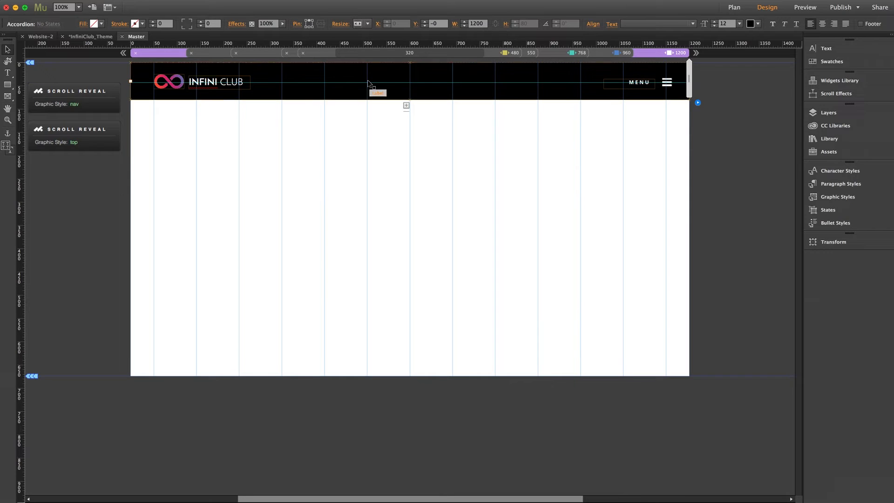
click(325, 146)
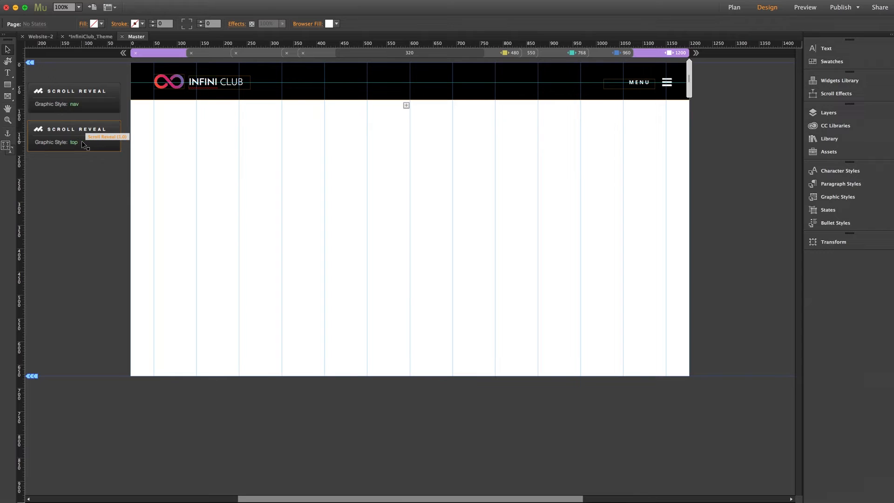
- Review the options of the Scroll Reveal widget for the top graphic style, and close them
click(93, 139)
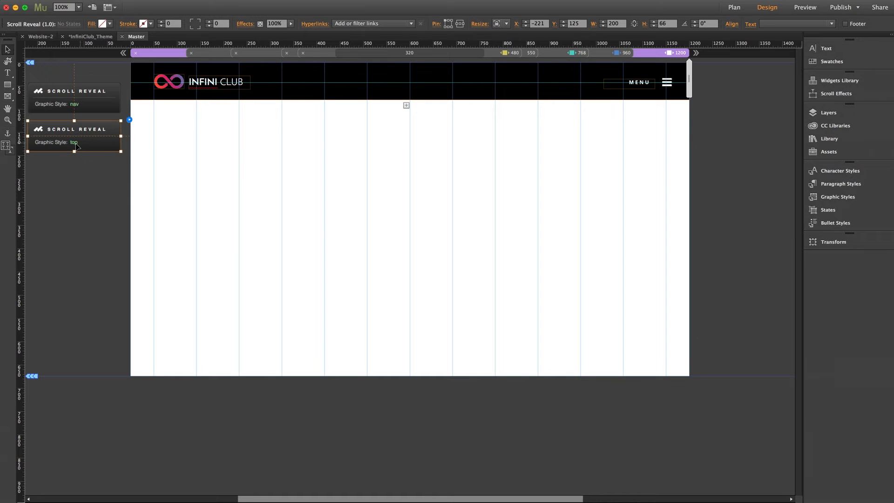
click(129, 120)
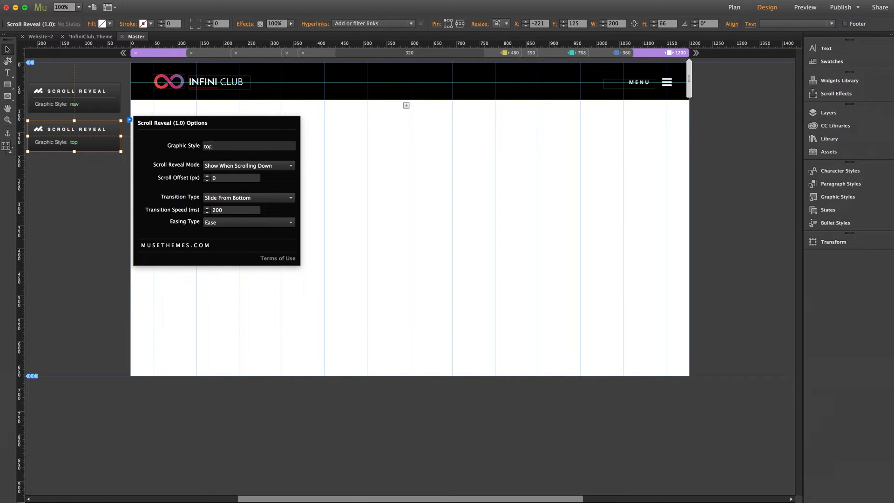
click(407, 154)
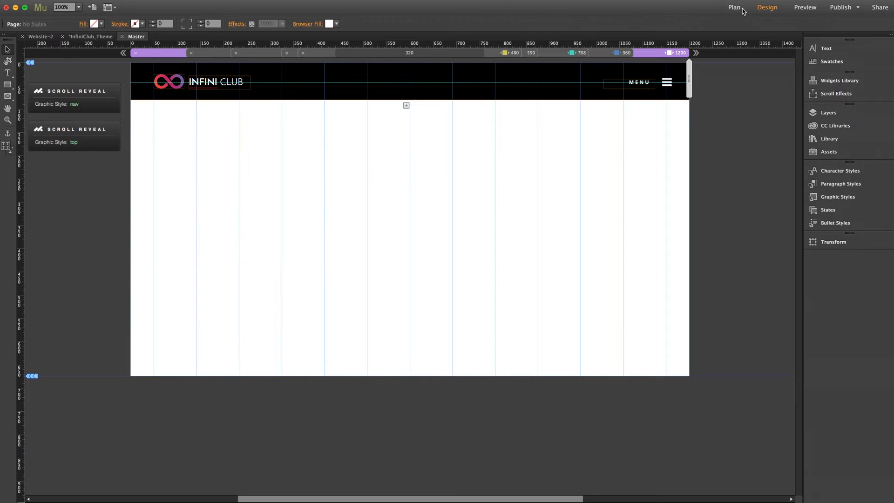
- Open The Club page for editing from the site plan and switch to its 1200 breakpoint
click(735, 8)
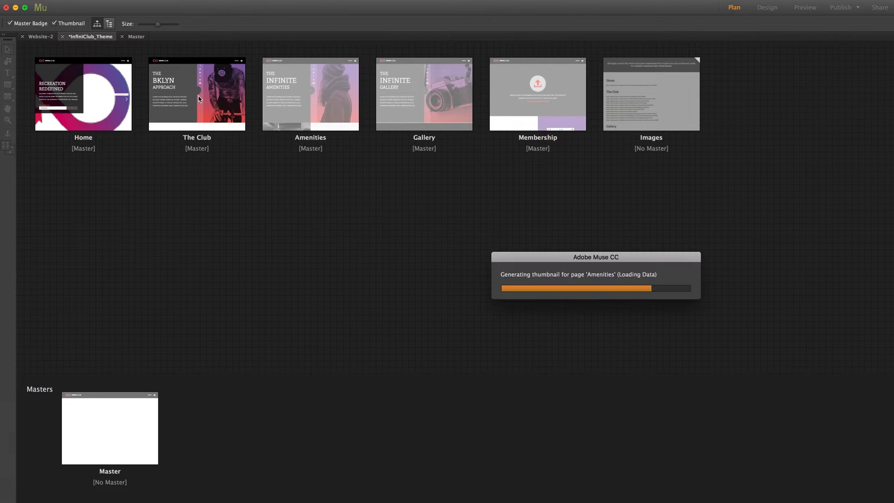
double_click(196, 157)
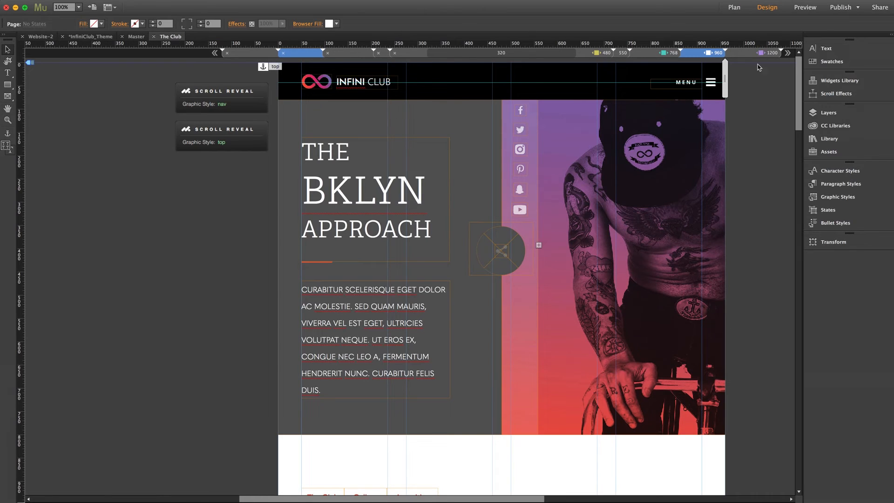
click(761, 53)
- Select the back-to-top arrow at the end of The Club page and check its pin setting and assigned graphic style
scroll(763, 166, down, 10)
scroll(763, 167, down, 20)
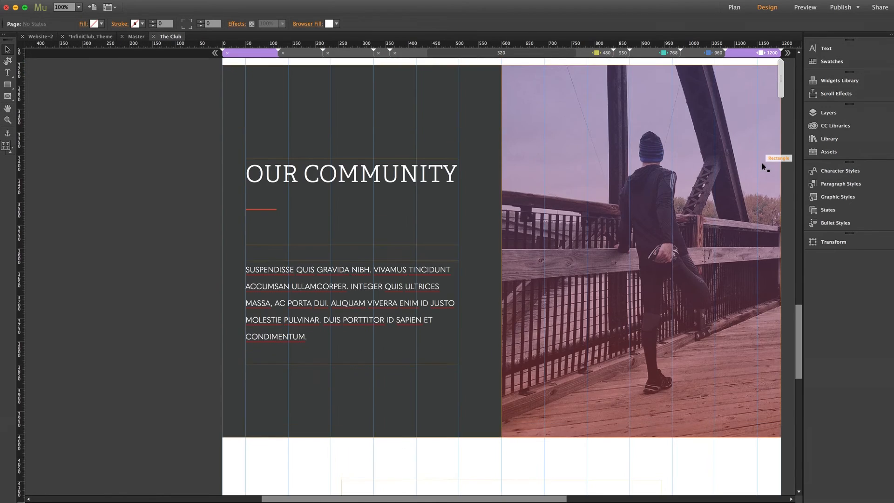
scroll(758, 164, down, 5)
scroll(757, 165, up, 3)
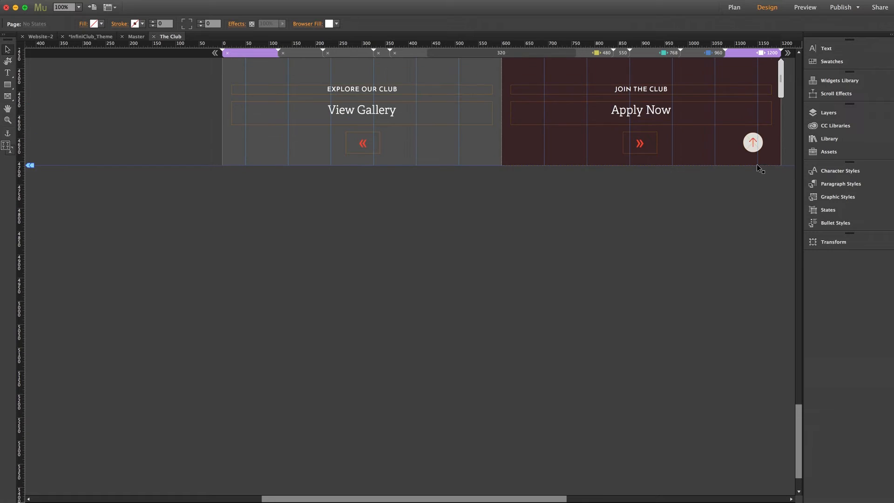
click(754, 148)
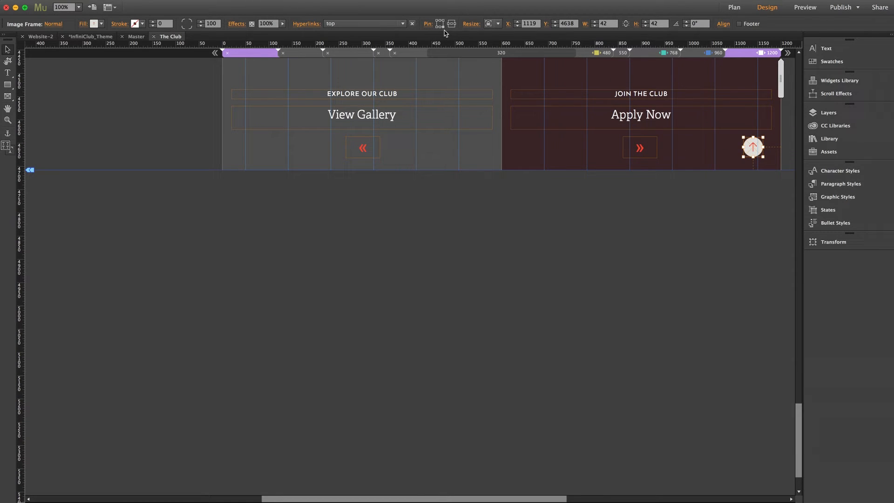
click(838, 197)
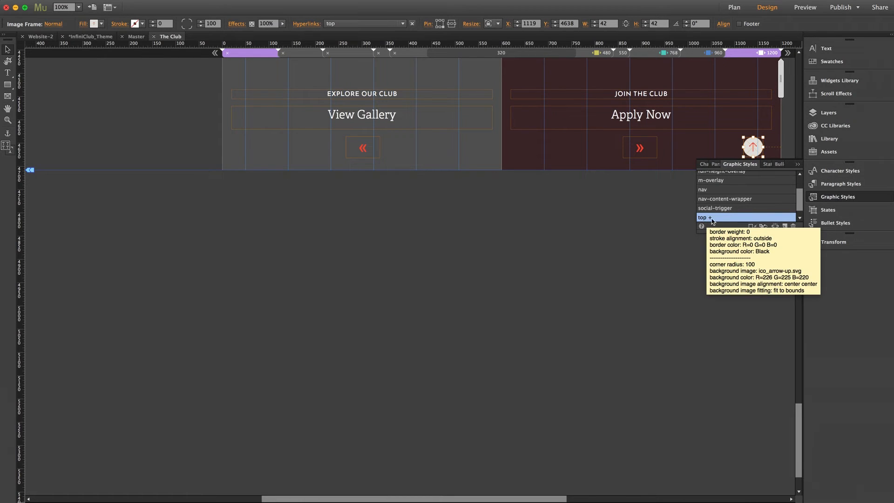
click(835, 198)
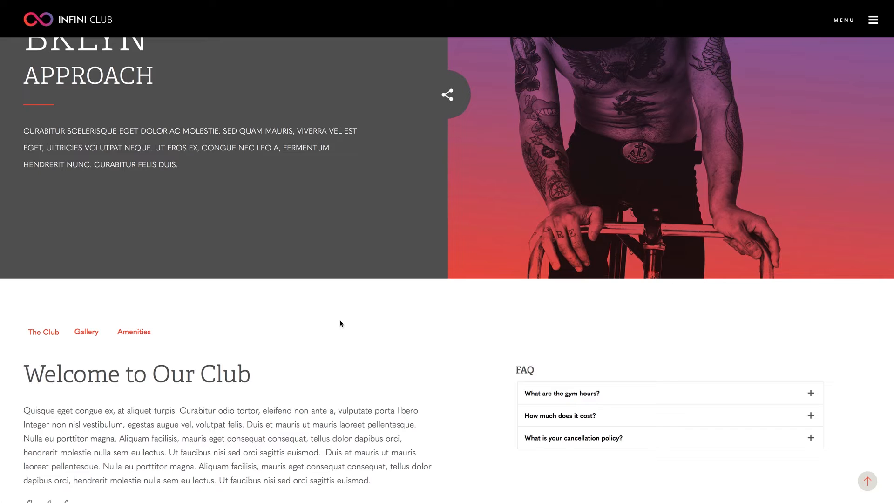
- Switch to the demo site's The Club page, test the header and back-to-top button while scrolling, and reveal the share button's social icons
scroll(343, 312, up, 2)
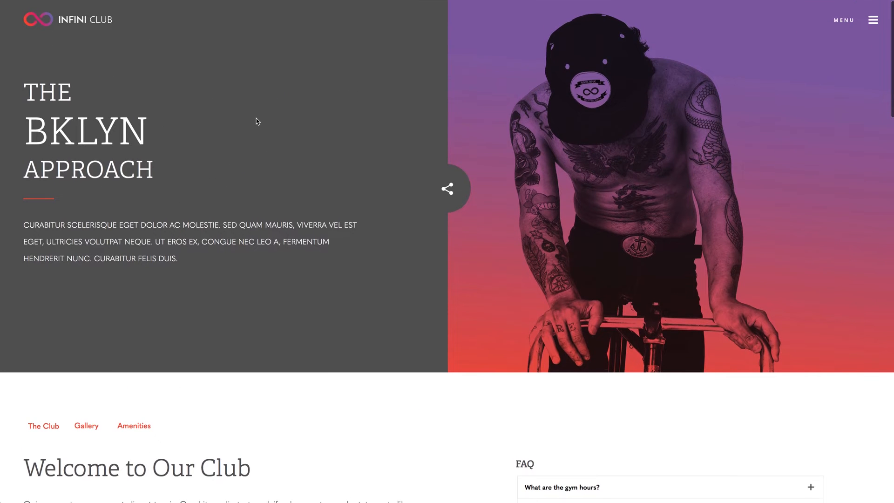
scroll(611, 232, down, 2)
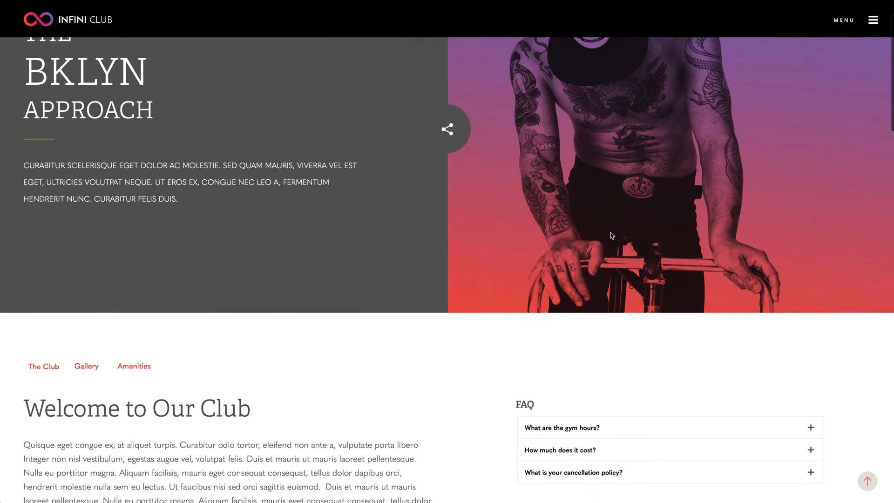
scroll(861, 490, up, 3)
scroll(860, 490, down, 2)
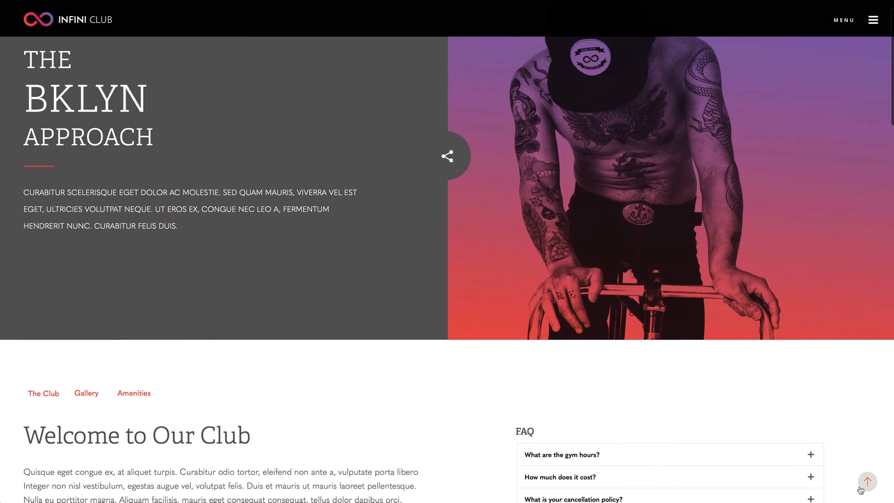
click(860, 487)
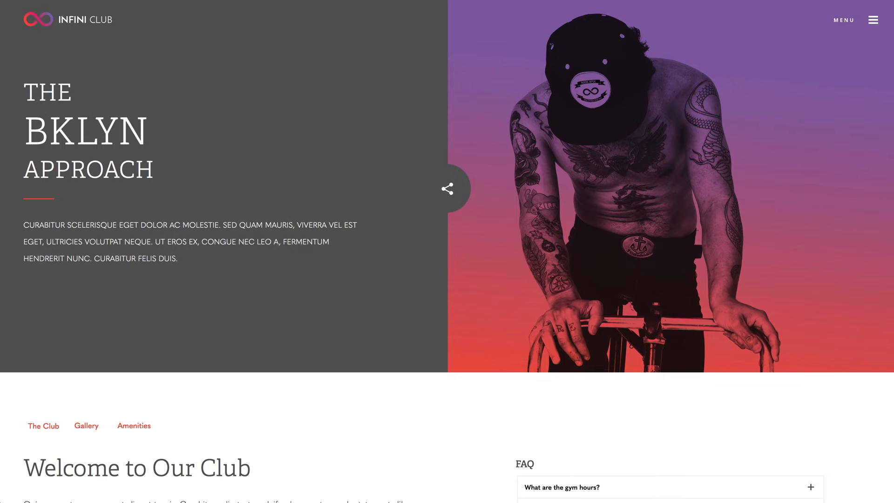
mouse_move(451, 205)
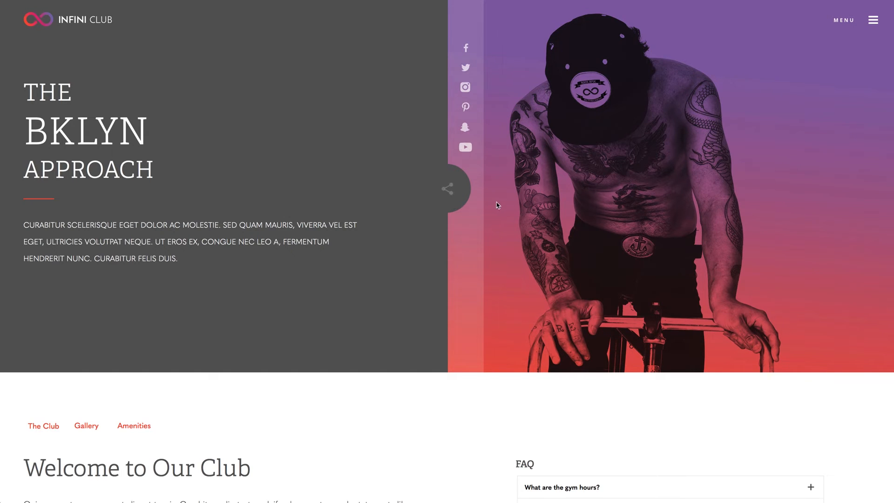
mouse_move(448, 187)
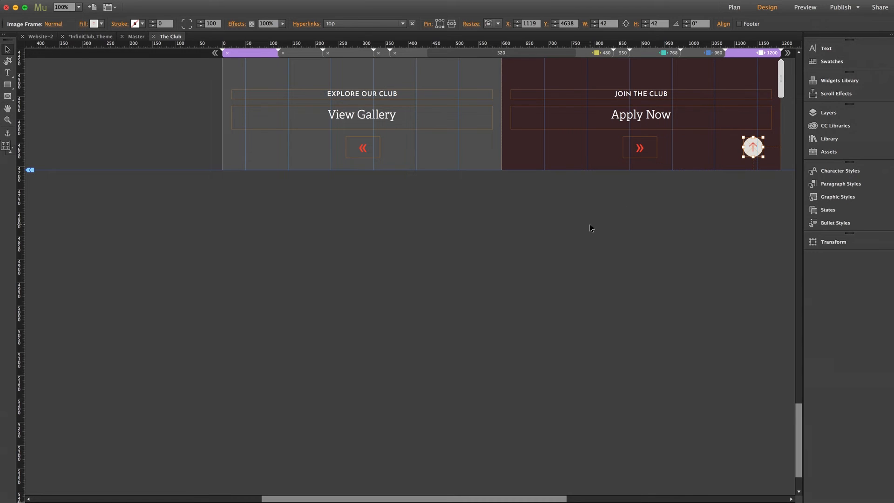
- Inspect the share composition beside The Club page's hero image and its Facebook icon's hyperlink, and clear the selection
scroll(590, 224, up, 10)
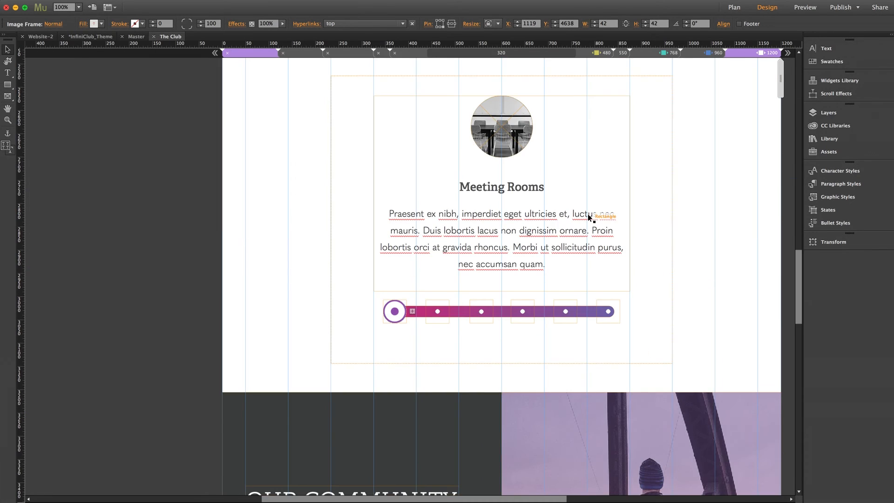
scroll(589, 216, up, 15)
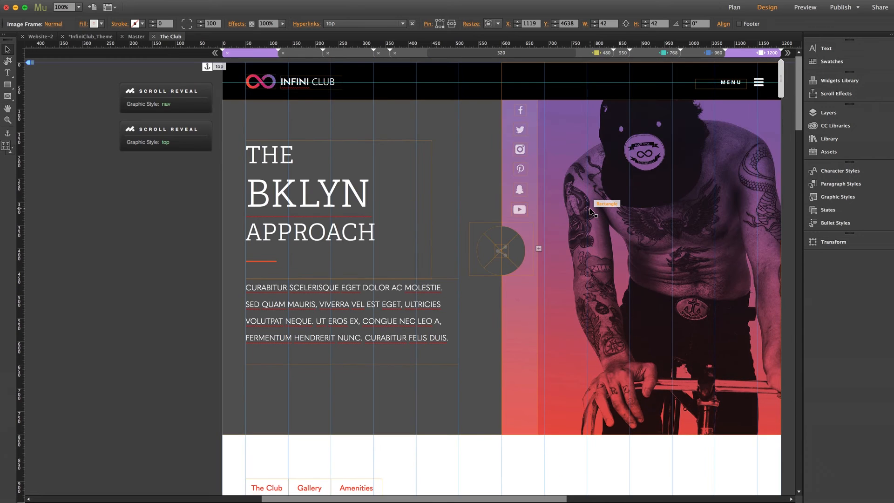
scroll(514, 499, right, 3)
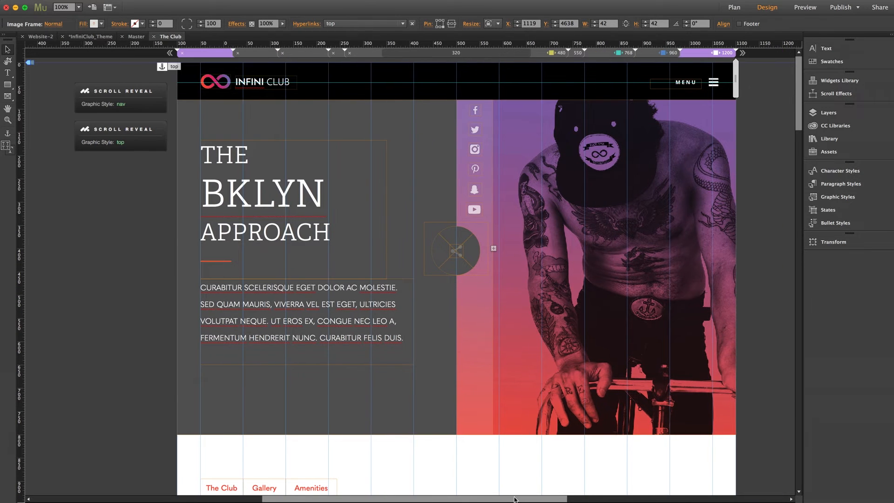
scroll(515, 499, right, 5)
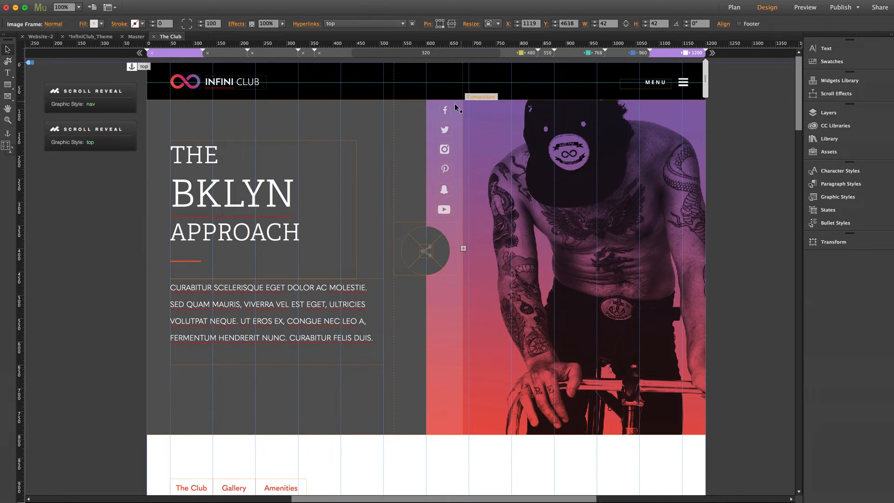
click(422, 244)
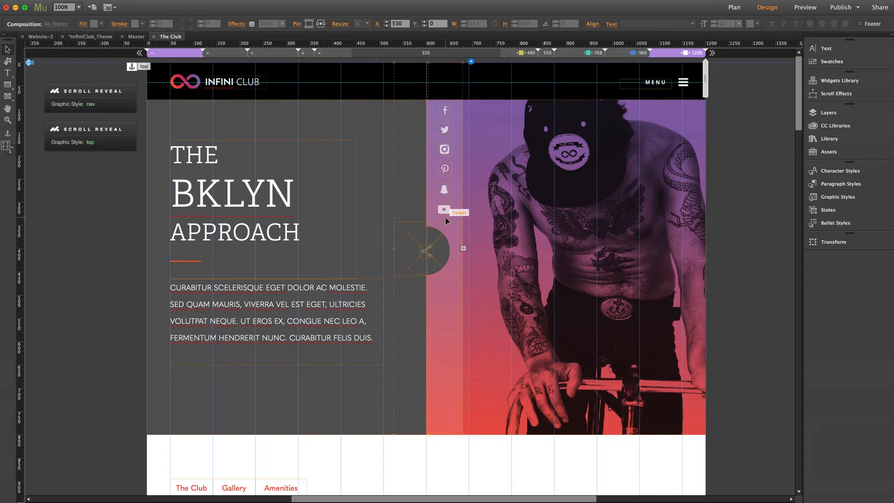
click(445, 111)
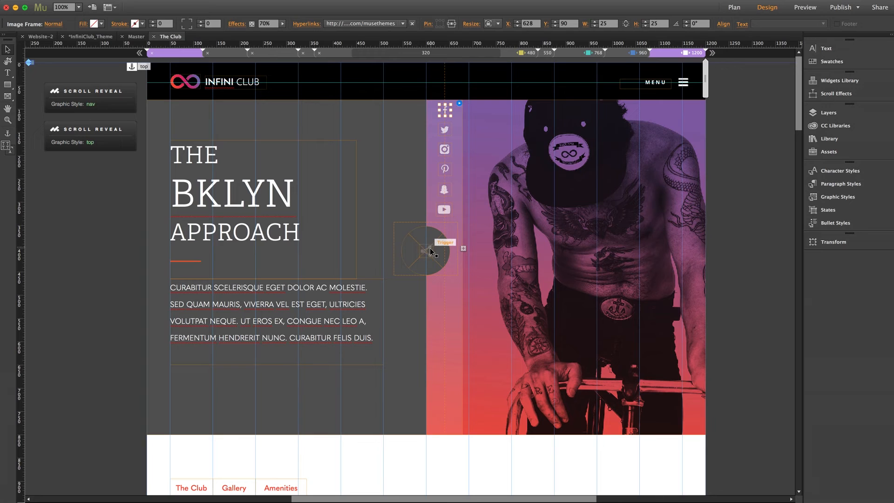
click(762, 124)
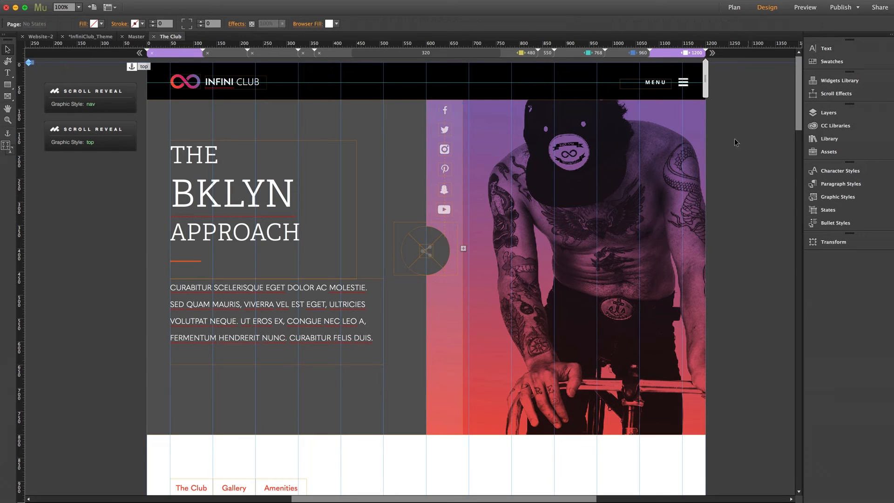
- Review the share button's Composition Options, switch the display of lightbox parts while editing off and back on, and close them
click(429, 251)
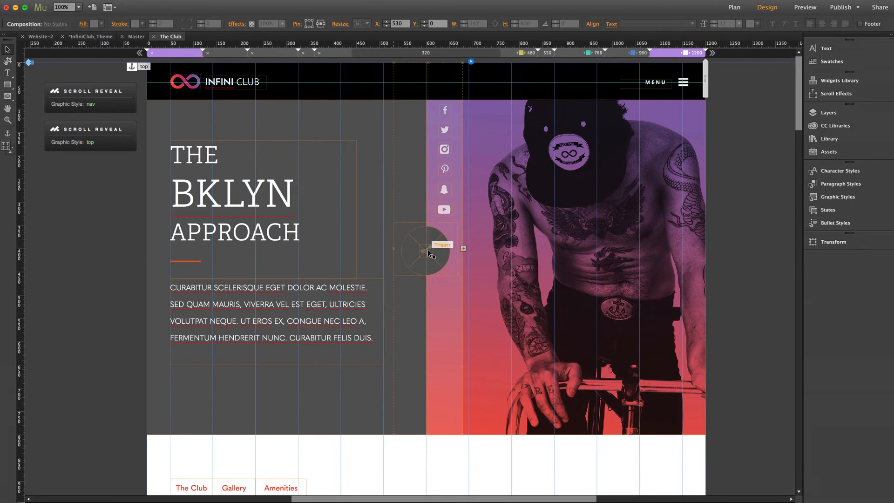
click(472, 63)
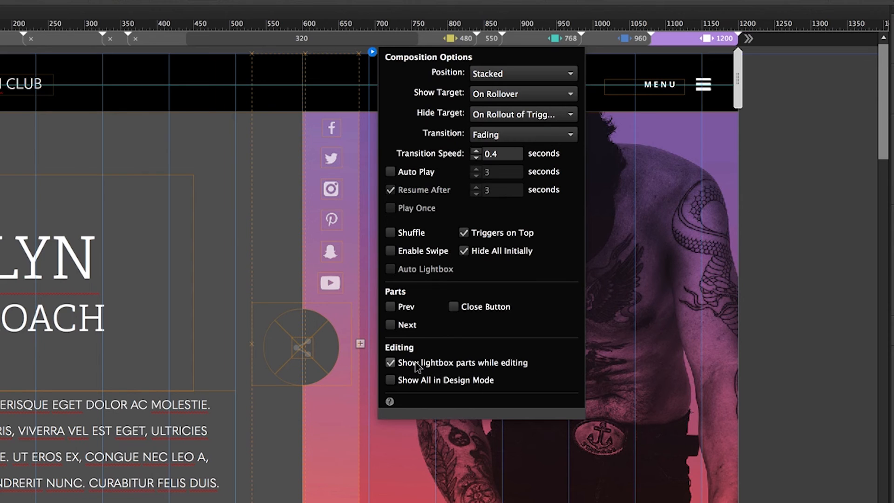
click(394, 364)
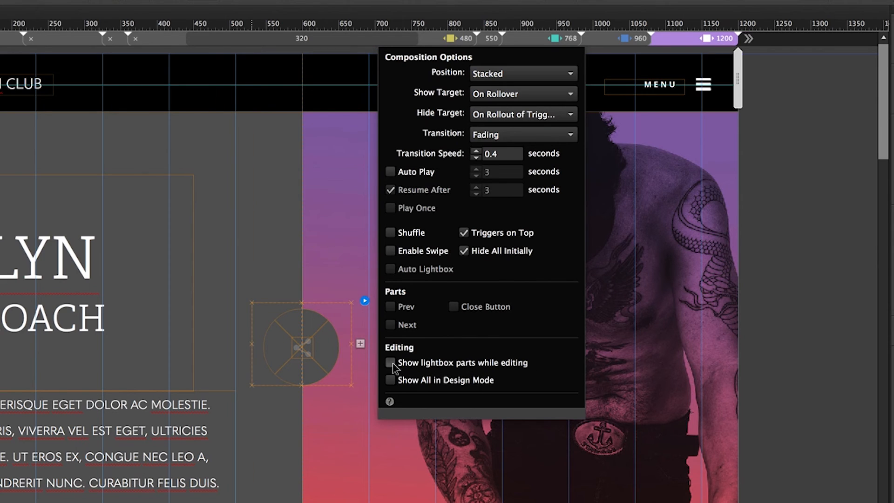
click(393, 365)
click(392, 363)
click(391, 363)
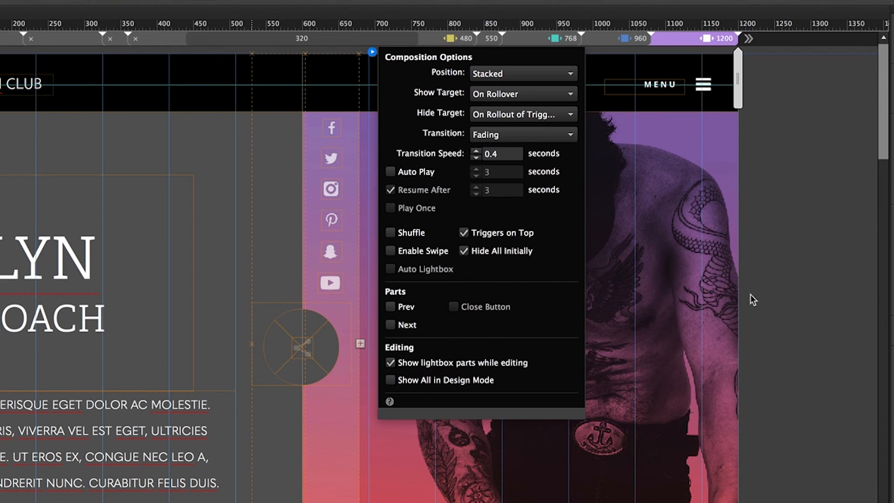
click(786, 294)
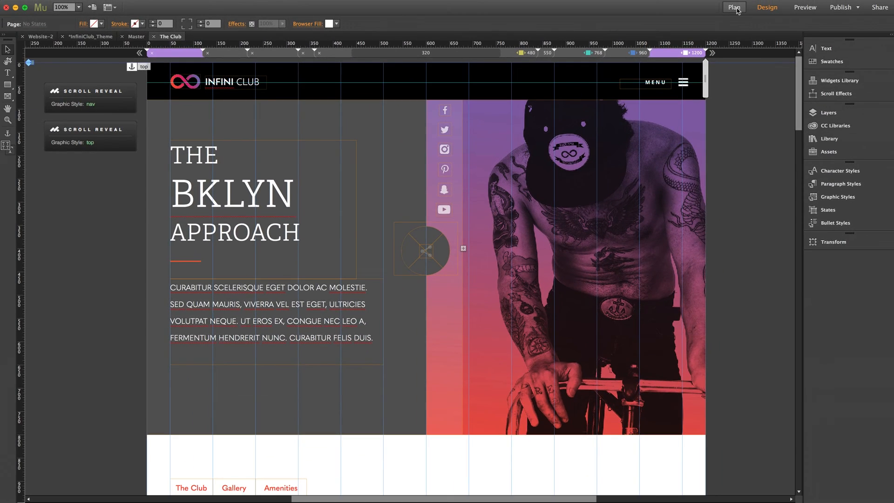
- Open the Gallery page for editing from the site plan and bring the Gallery Connect widget into view
click(735, 7)
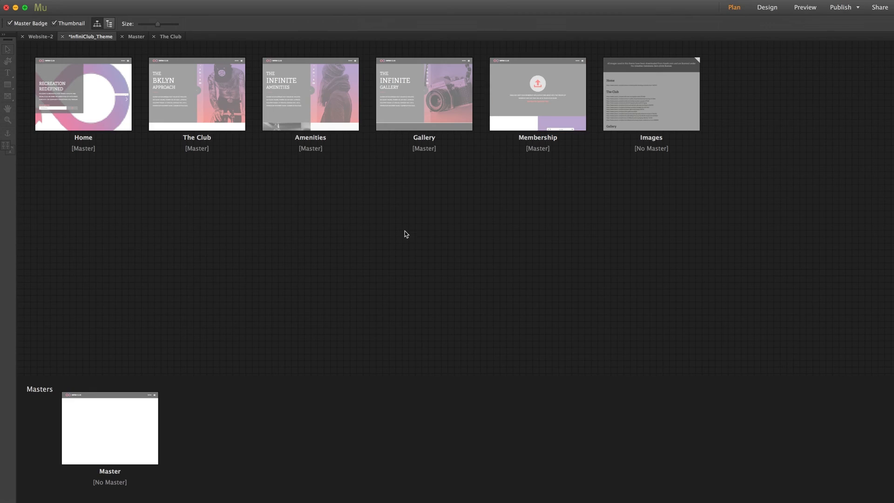
double_click(413, 92)
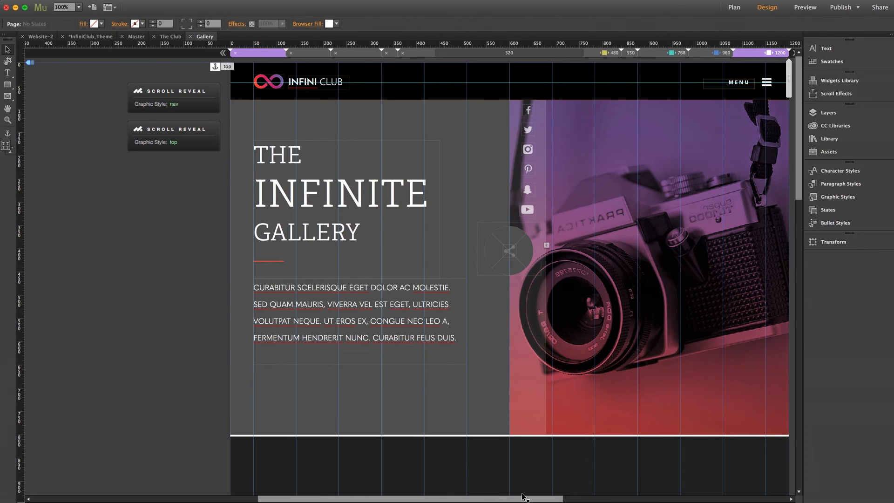
scroll(786, 157, right, 5)
drag(800, 140, 792, 266)
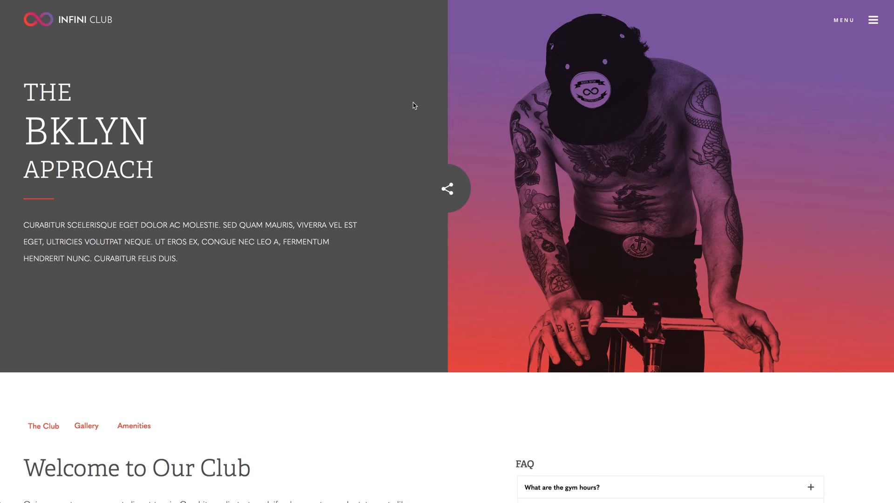
- Go to the demo site's Gallery page, look through its image grid, and resize the browser to test the responsive layout
click(844, 19)
click(57, 150)
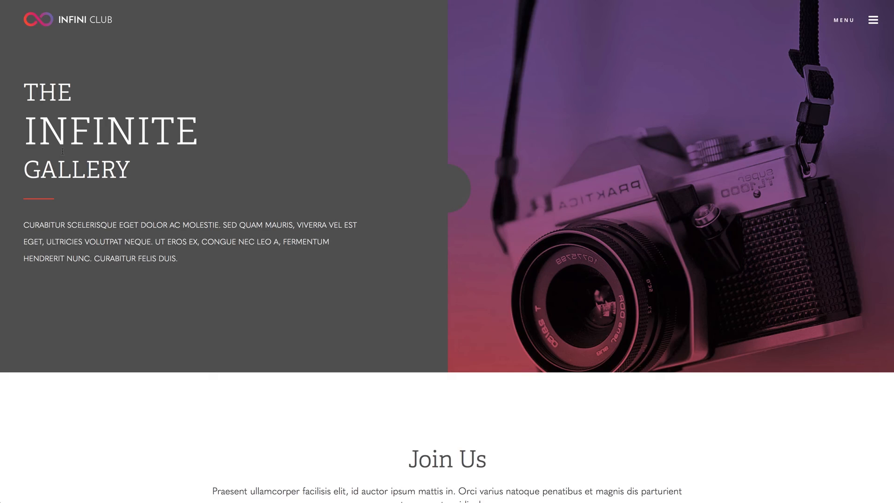
scroll(314, 247, down, 10)
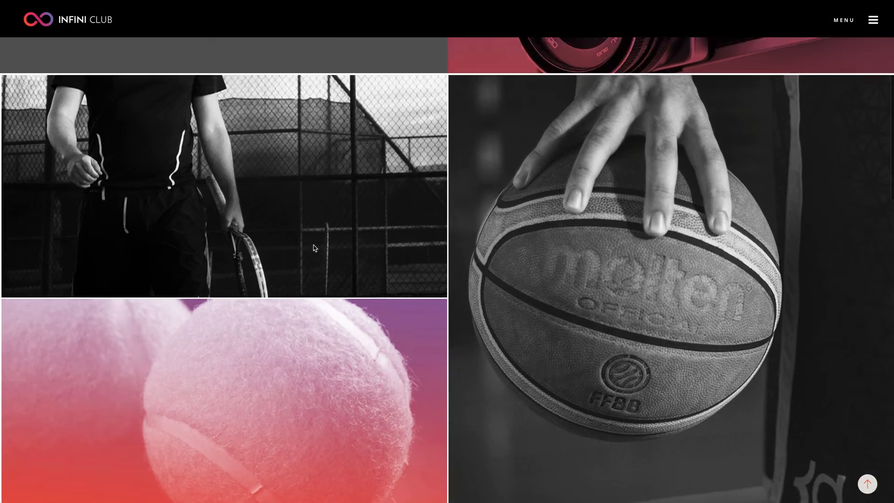
scroll(315, 249, down, 2)
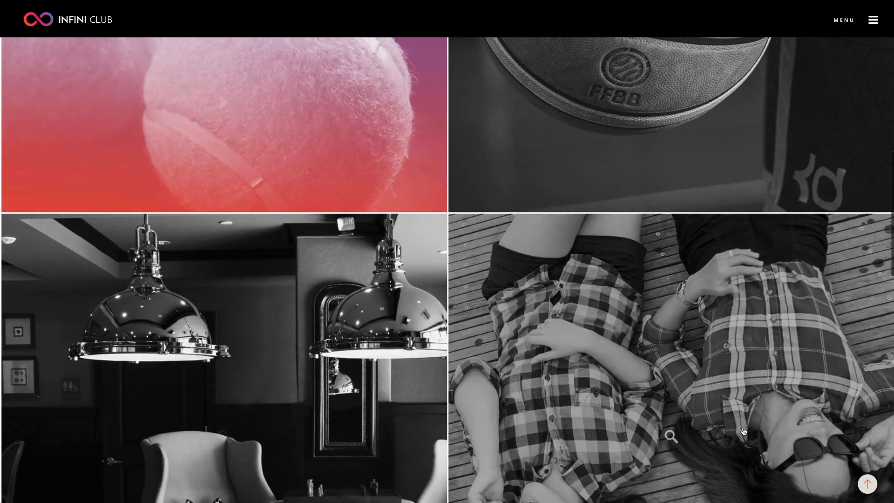
mouse_move(892, 500)
mouse_down()
mouse_move(679, 473)
mouse_move(605, 478)
mouse_move(892, 500)
mouse_up()
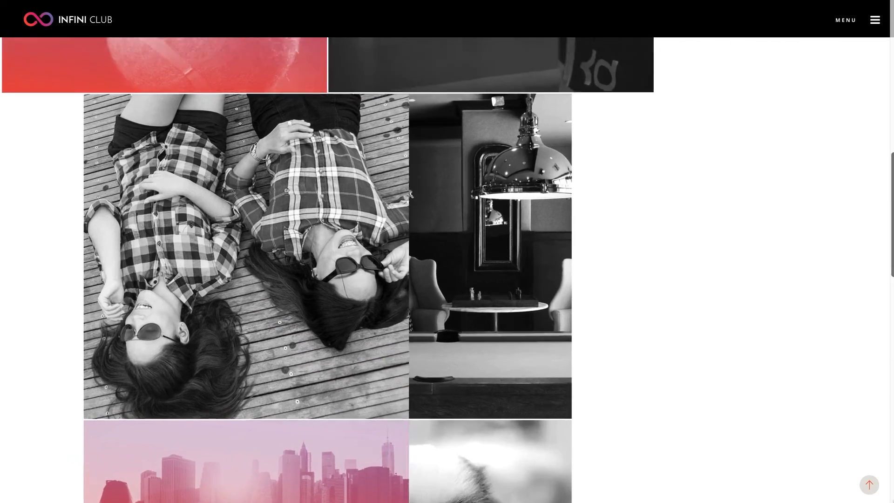
scroll(665, 418, up, 15)
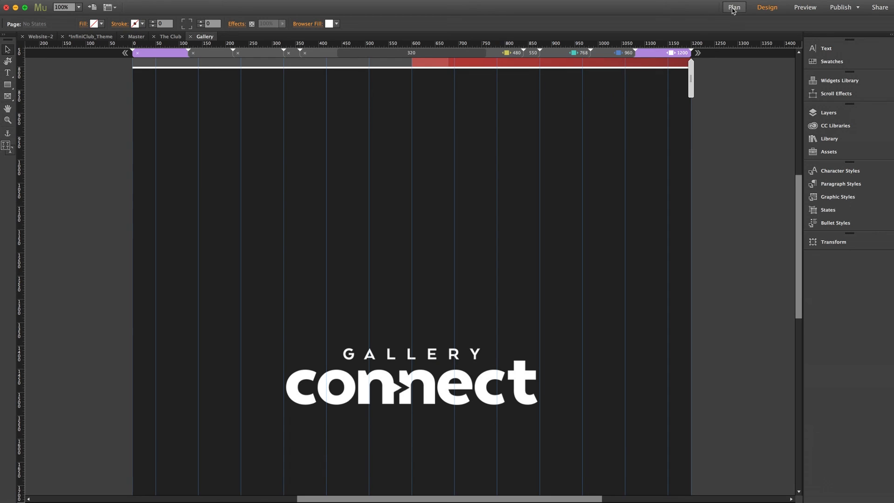
- Open the Membership page for editing from the site plan and bring its full 1200 layout into view
click(735, 7)
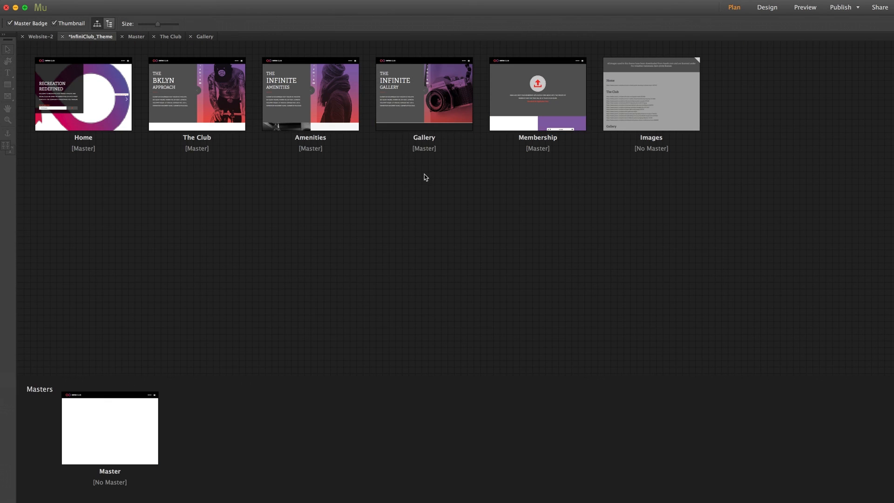
double_click(534, 96)
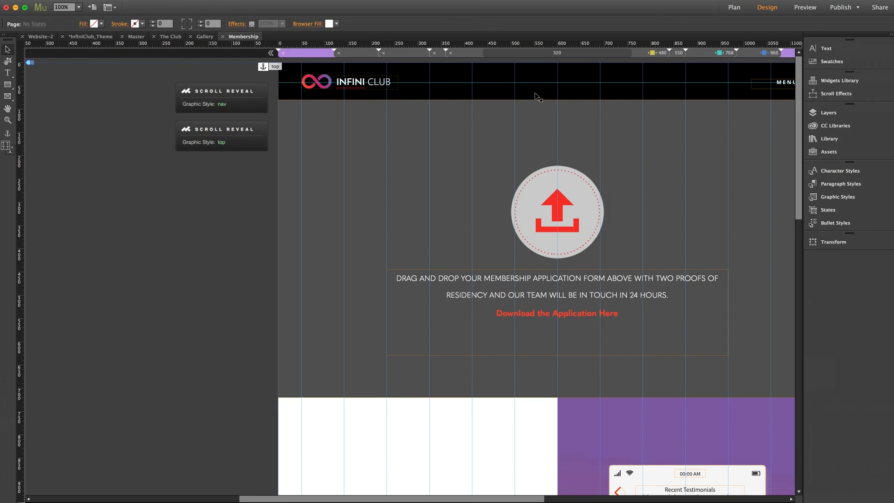
scroll(501, 501, right, 5)
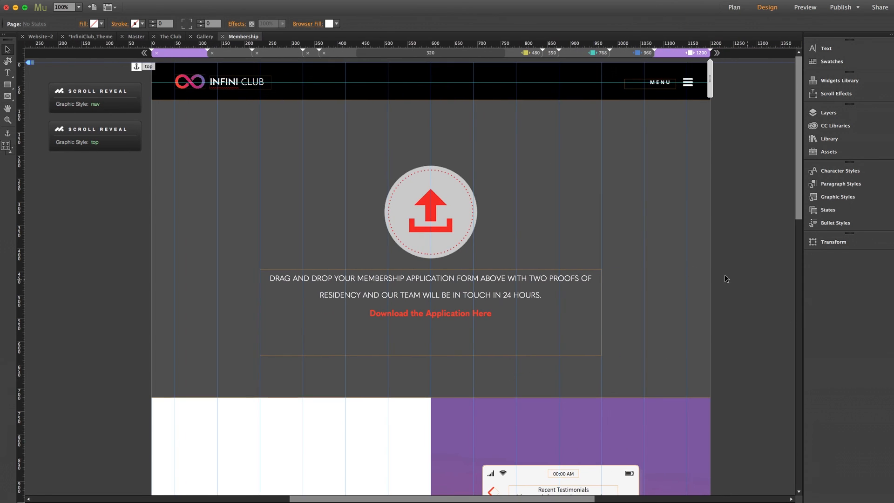
- Review the DropZone options of the Membership page's upload widget, including the uploader, remover and email files, and close them
click(450, 201)
click(486, 166)
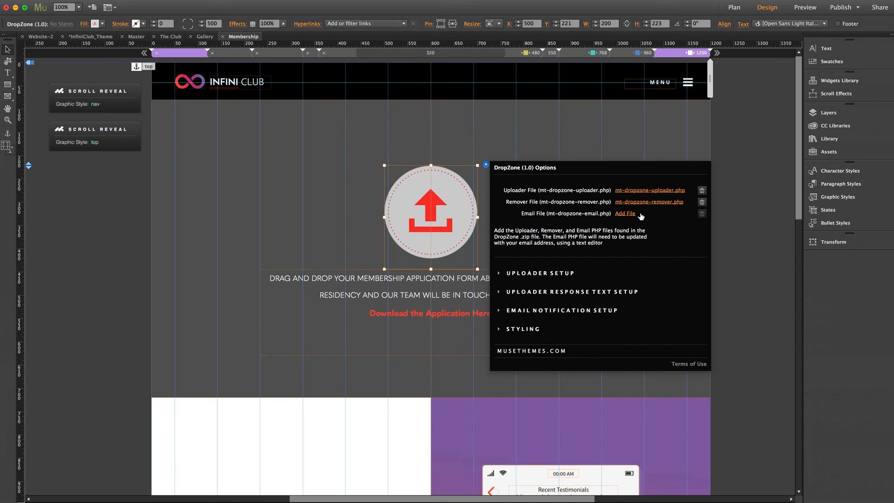
click(745, 202)
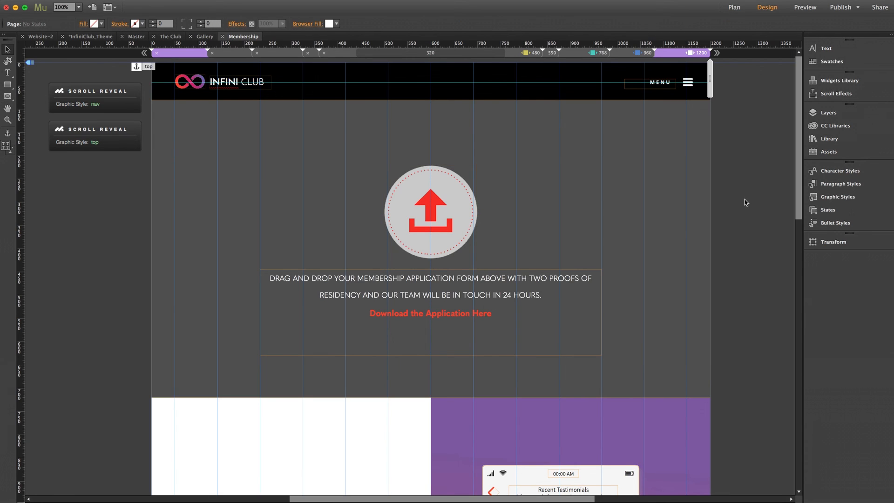